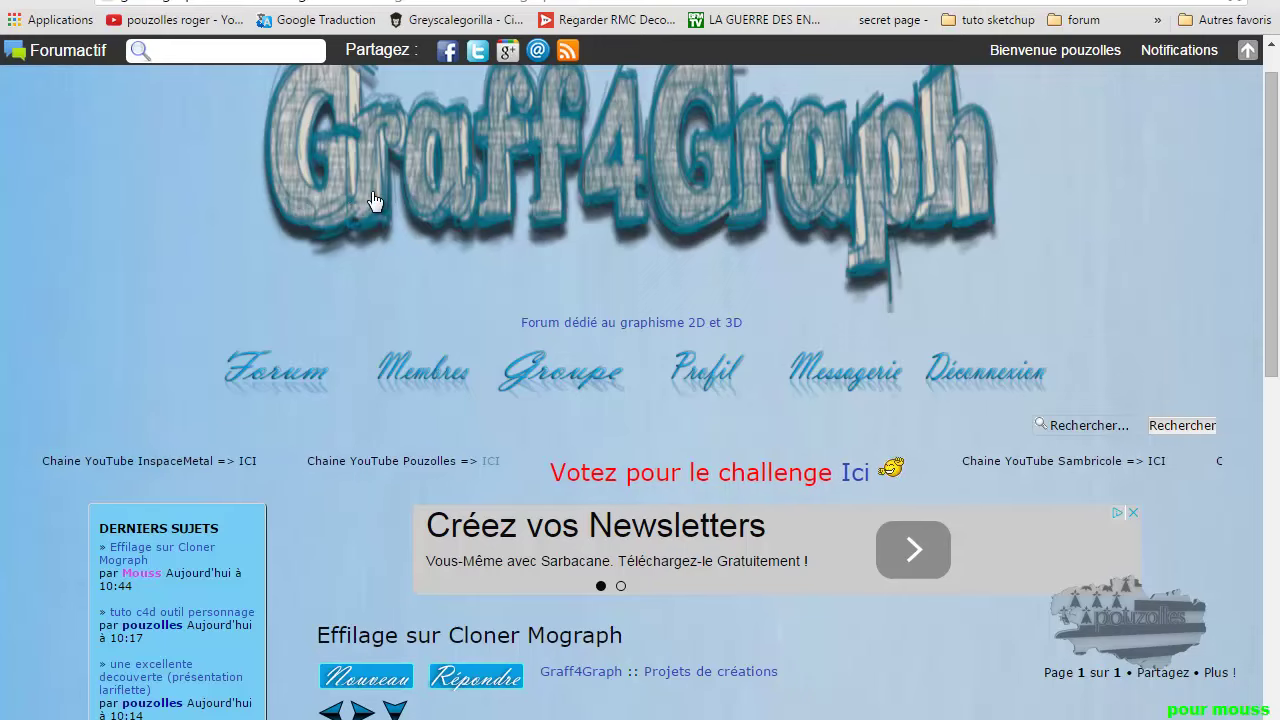
Read the forum topic "Effilage sur Cloner Mograph"
{"action": "scroll", "coordinate": [341, 453], "scroll_direction": "down", "scroll_amount": 1}
{"action": "scroll", "coordinate": [341, 453], "scroll_direction": "down", "scroll_amount": 5}
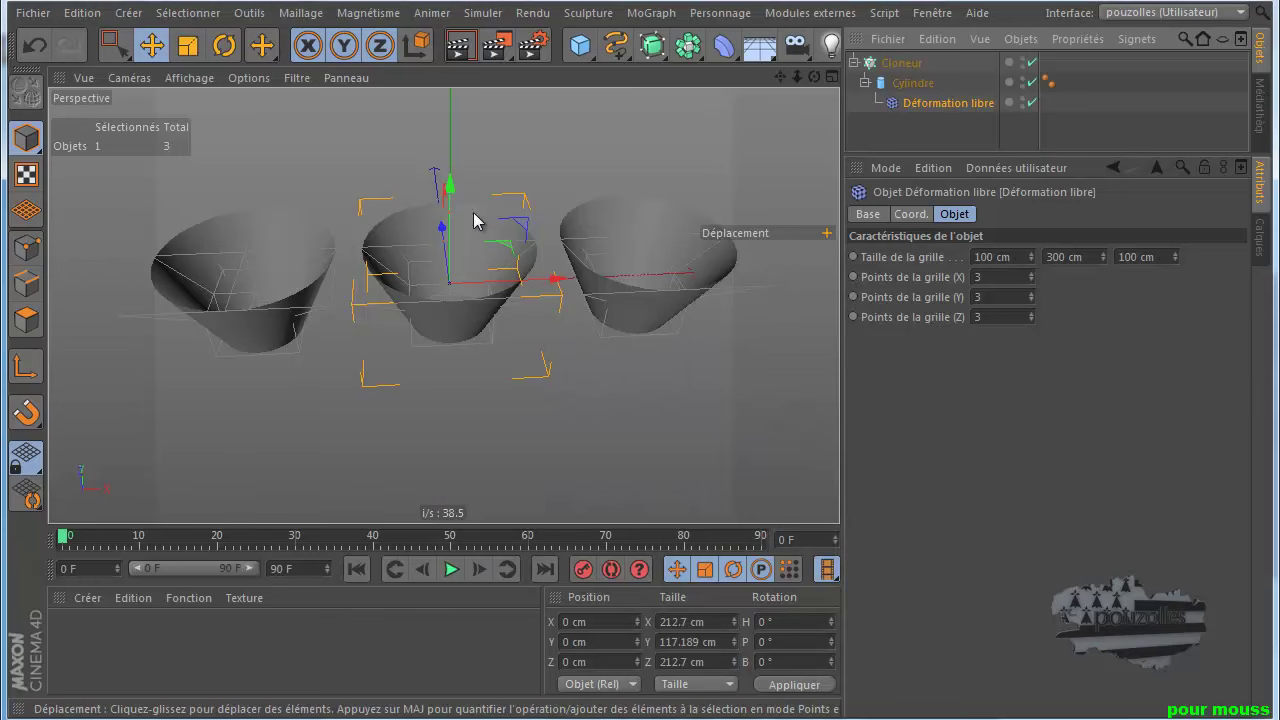
Toggle the Cloneur off and back on to compare the single deformed cylinder with its clones
{"action": "scroll", "coordinate": [474, 217], "scroll_direction": "up", "scroll_amount": 3}
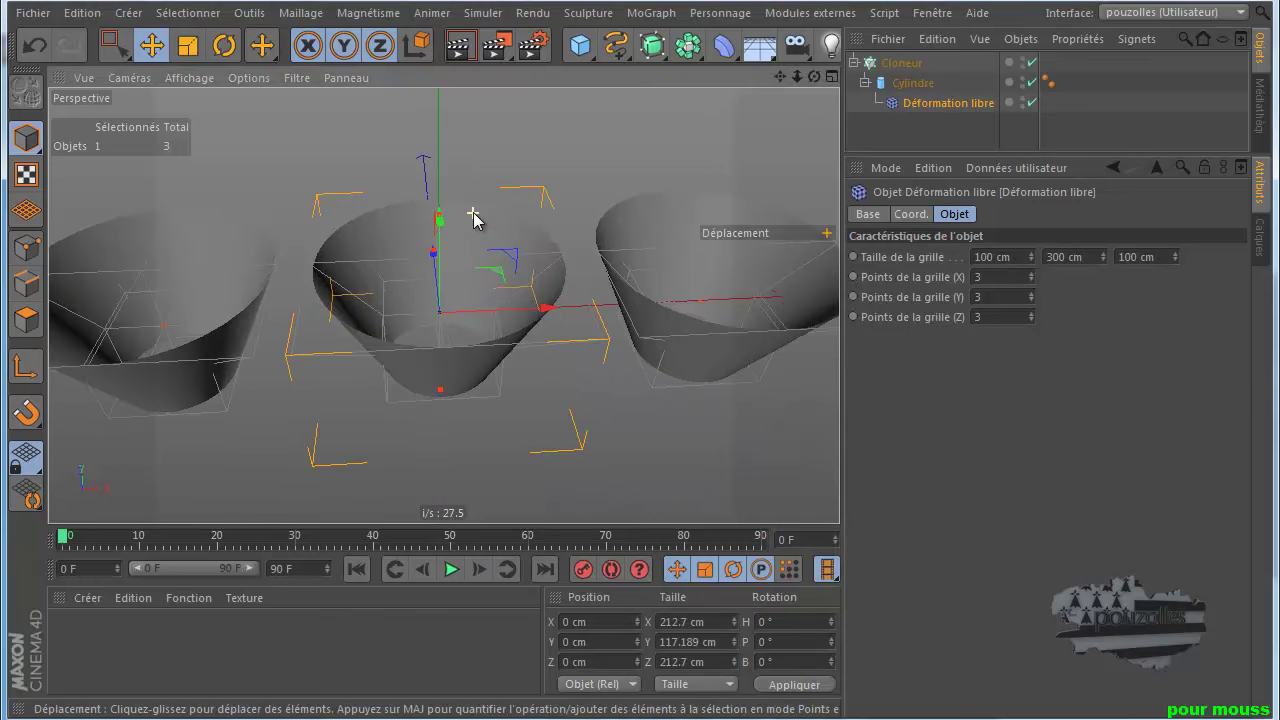
{"action": "left_click", "coordinate": [1031, 62]}
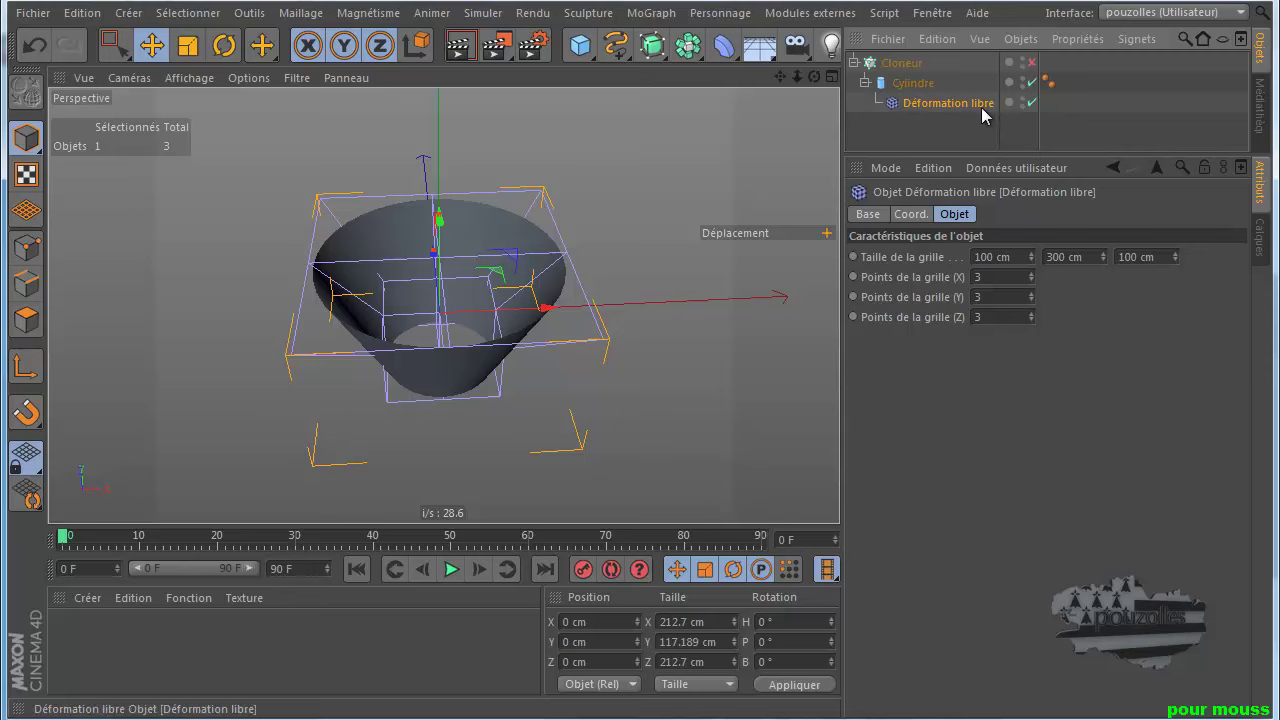
{"action": "left_click", "coordinate": [905, 63]}
{"action": "left_click", "coordinate": [1031, 62]}
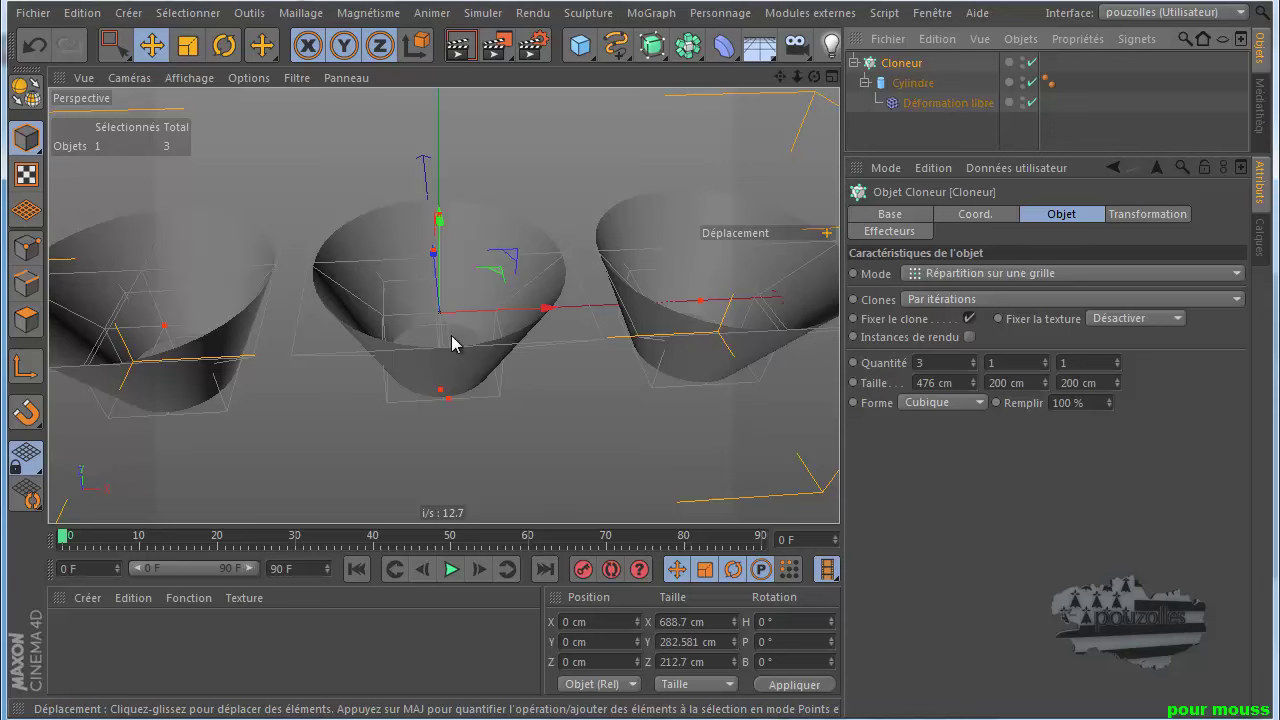
Create a new project and add a cylinder to it
{"action": "left_click", "coordinate": [38, 15]}
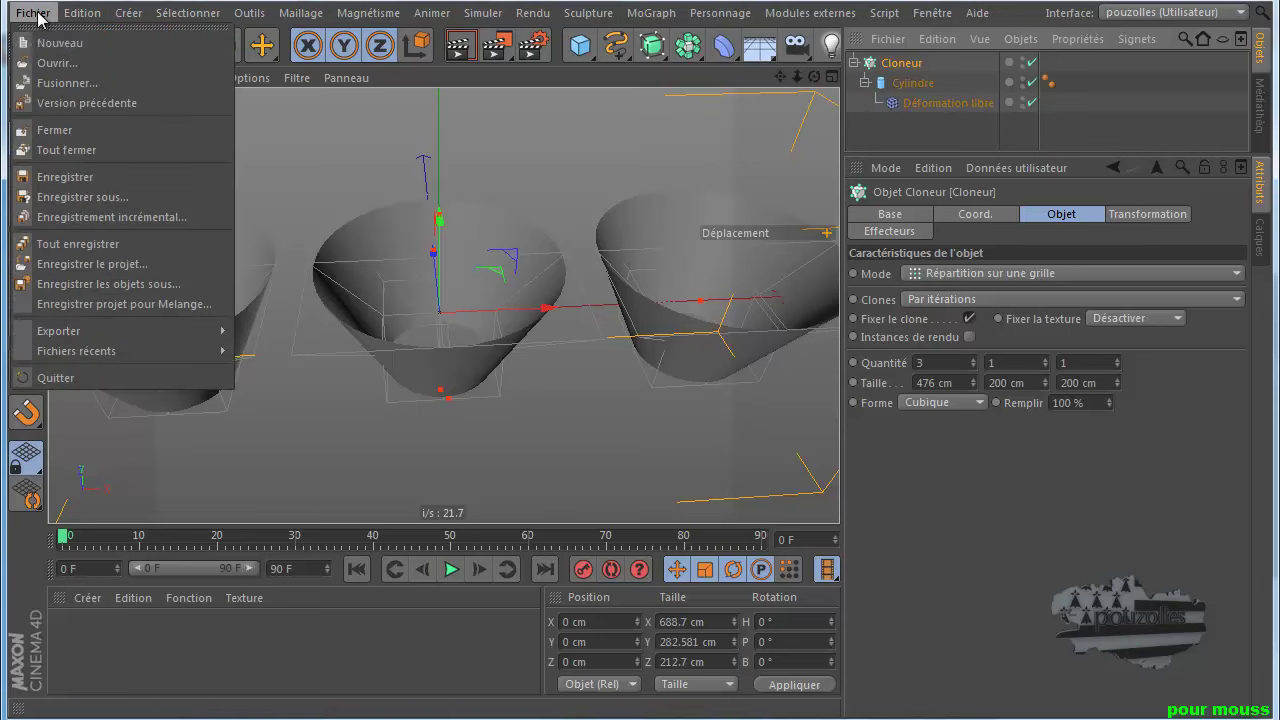
{"action": "left_click", "coordinate": [58, 43]}
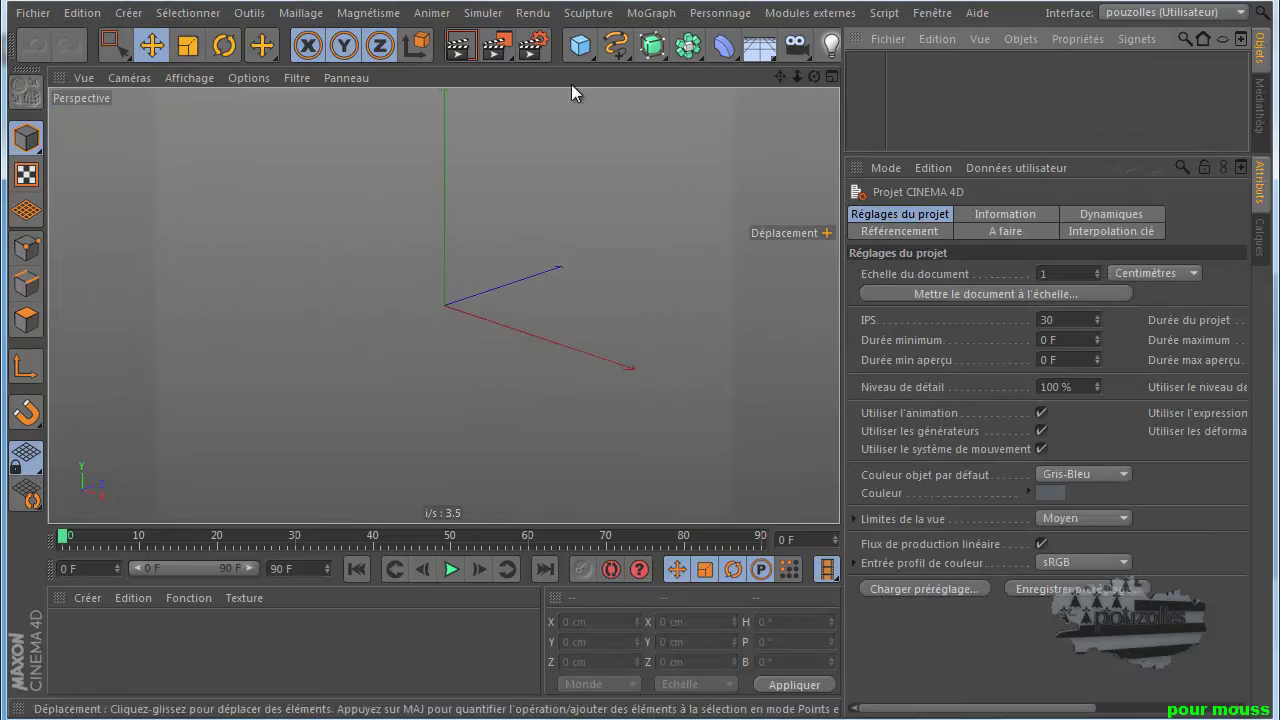
{"action": "left_click", "coordinate": [580, 45]}
{"action": "left_click", "coordinate": [1080, 83]}
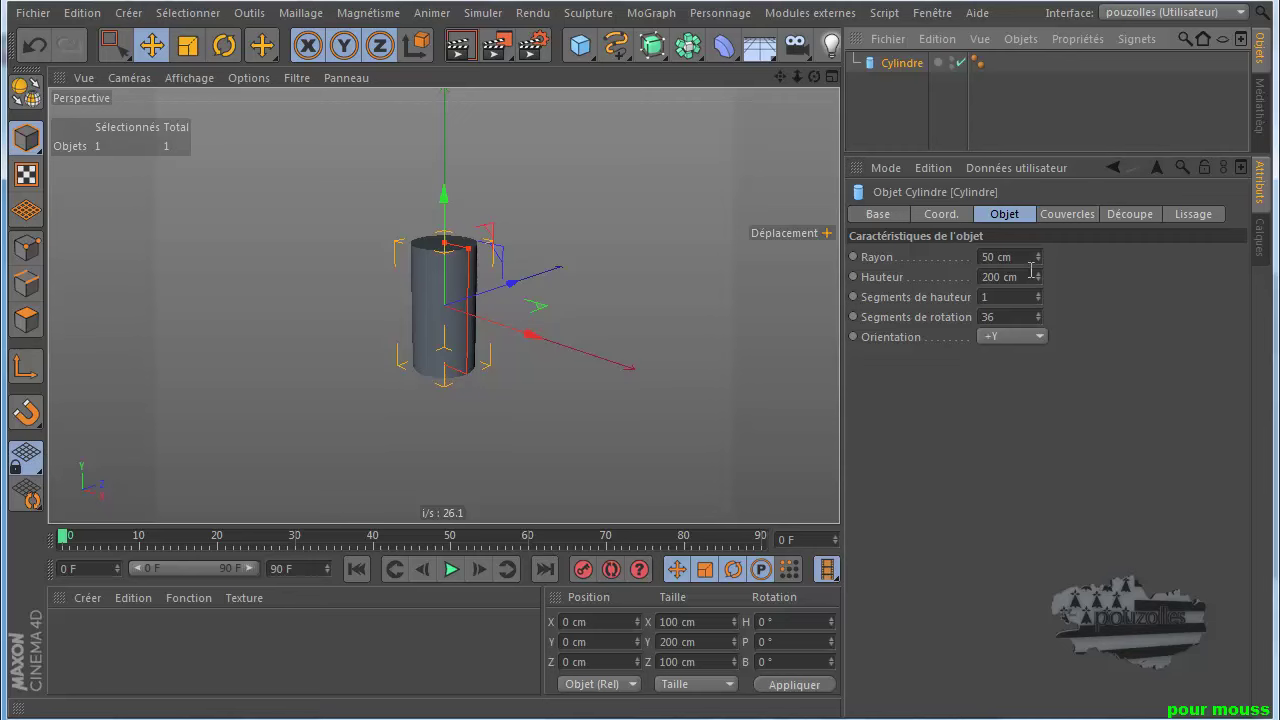
Set the cylinder's height to 100 cm and turn off its caps
{"action": "left_click_drag", "start_coordinate": [1034, 276], "coordinate": [964, 273]}
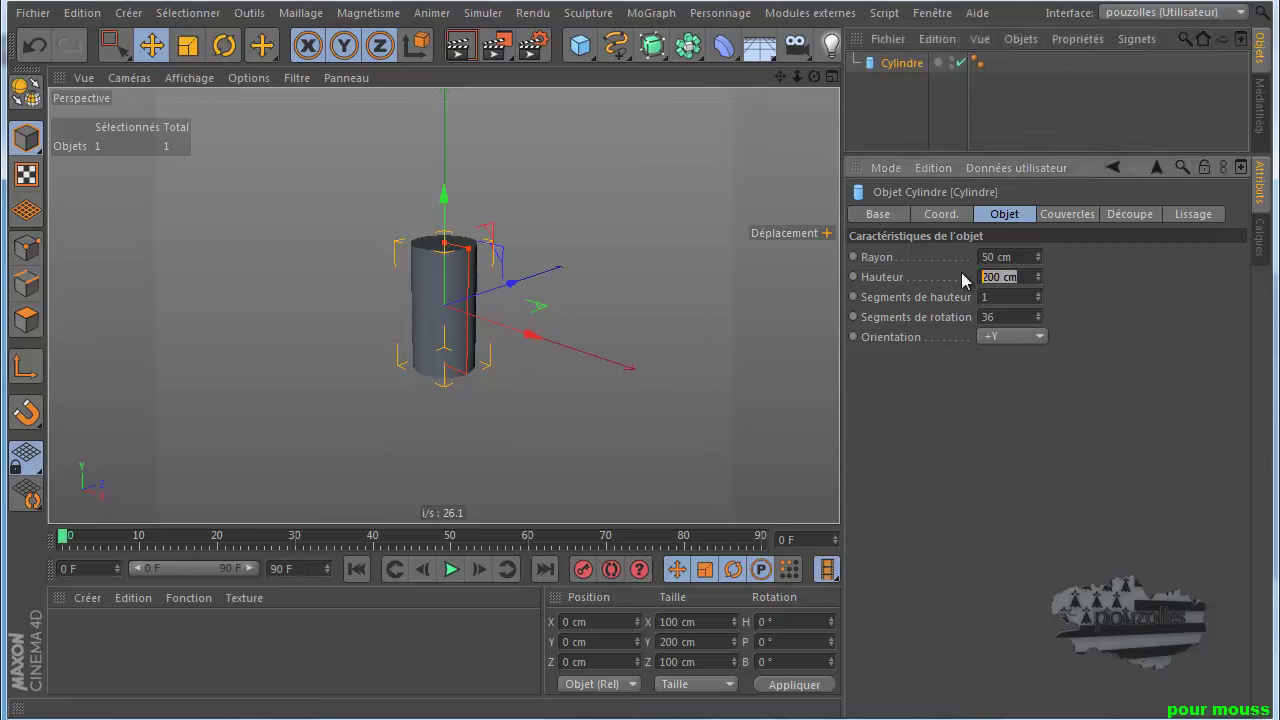
{"action": "type", "text": "100"}
{"action": "key", "text": "Return"}
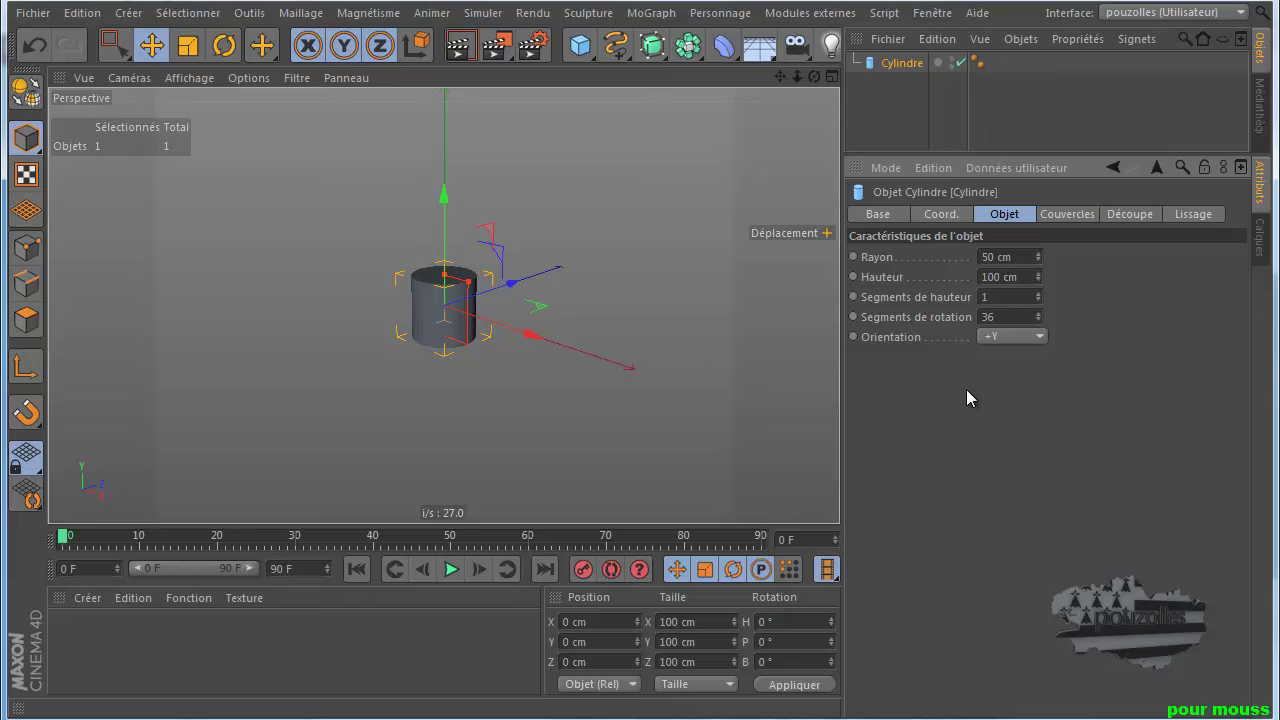
{"action": "left_click", "coordinate": [1062, 215]}
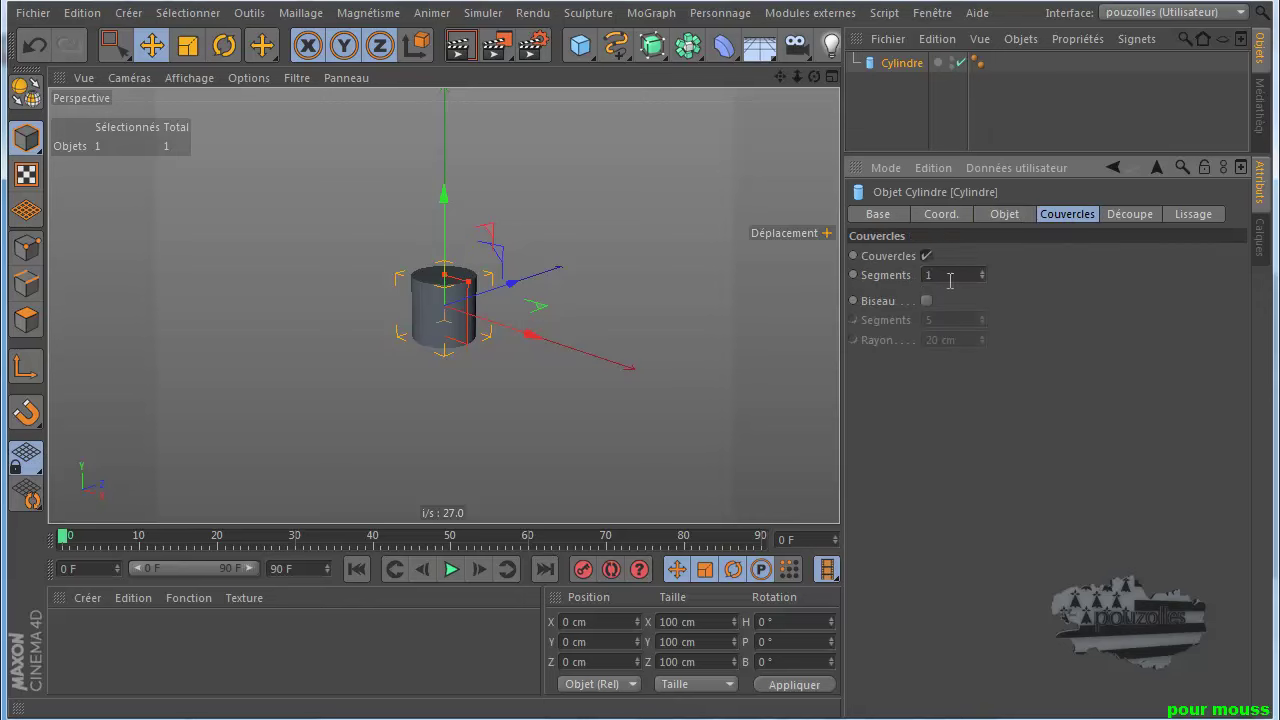
{"action": "left_click", "coordinate": [926, 256]}
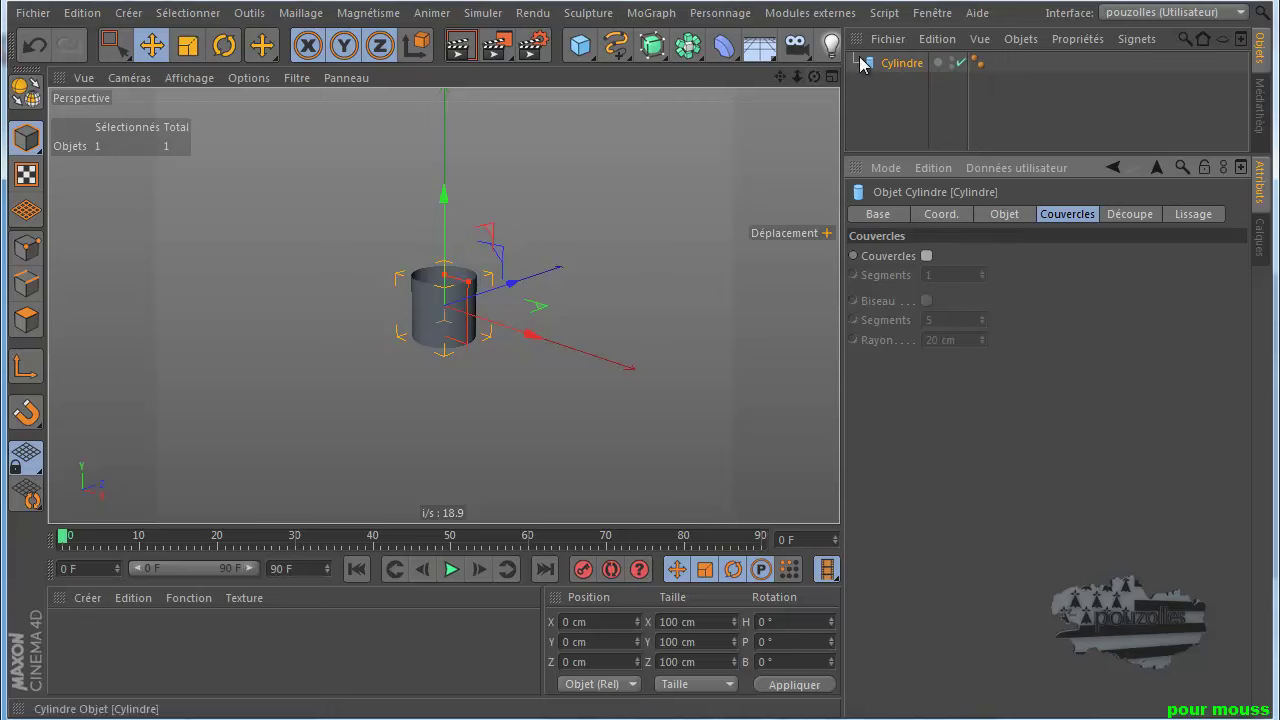
Add a Déformation libre deformer and set its grid size to 100 cm in all three directions
{"action": "left_click", "coordinate": [724, 46]}
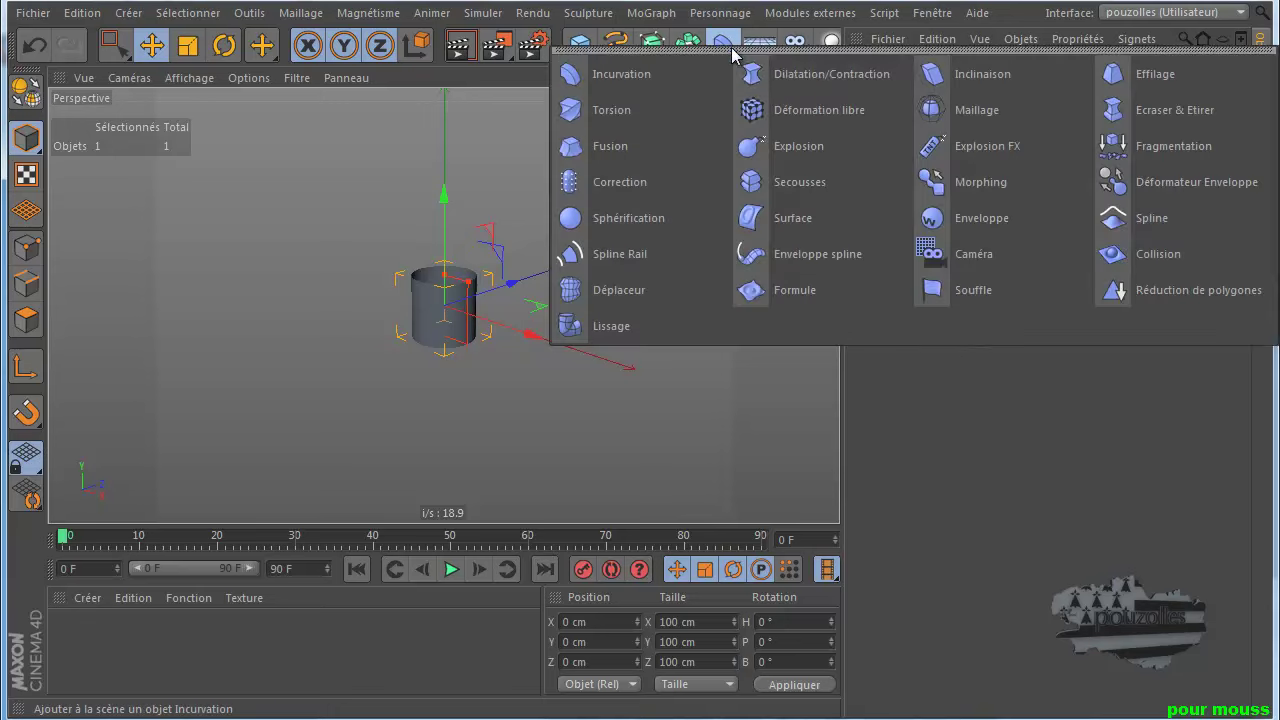
{"action": "left_click", "coordinate": [805, 108]}
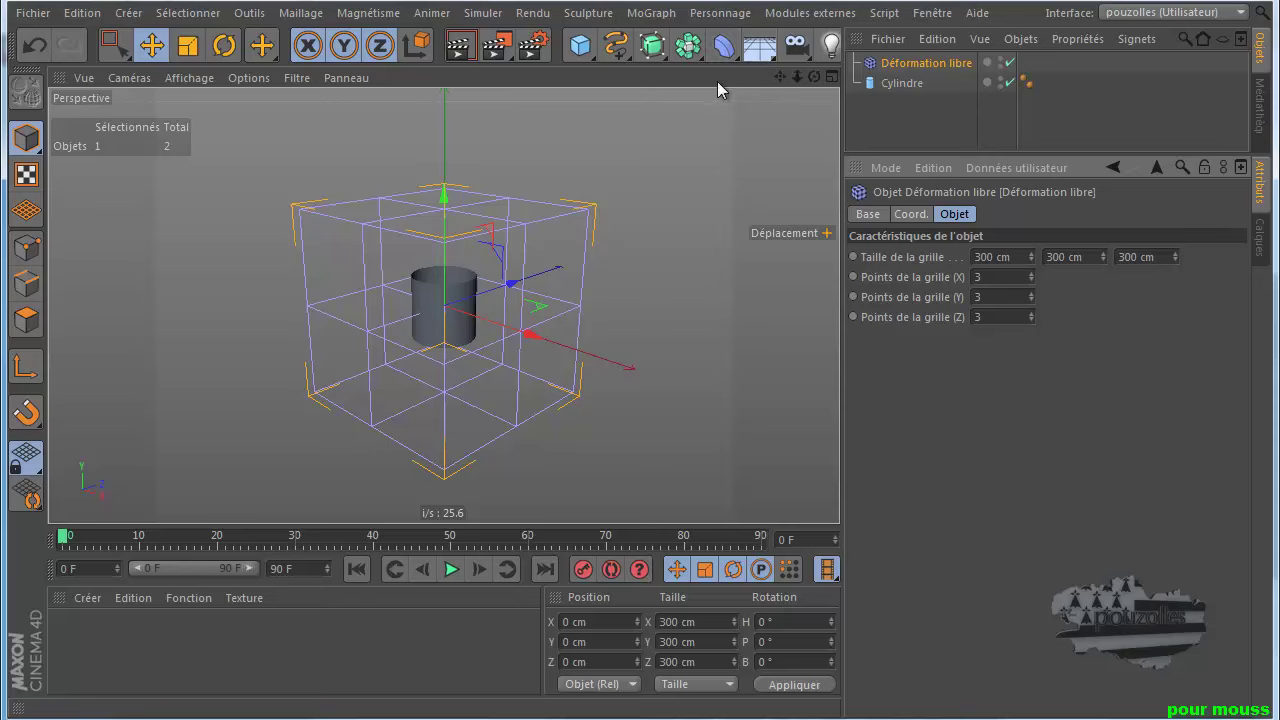
{"action": "left_click_drag", "start_coordinate": [1017, 258], "coordinate": [960, 257]}
{"action": "type", "text": "100"}
{"action": "key", "text": "Tab"}
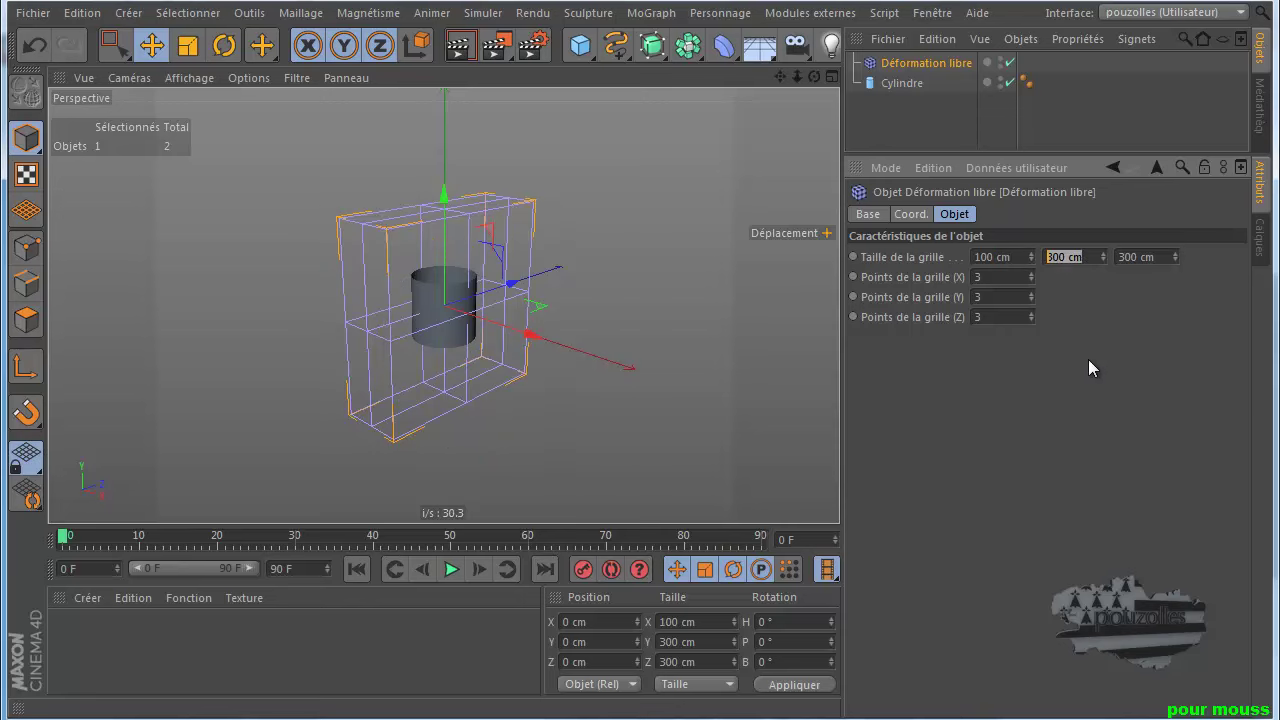
{"action": "type", "text": "100"}
{"action": "key", "text": "Tab"}
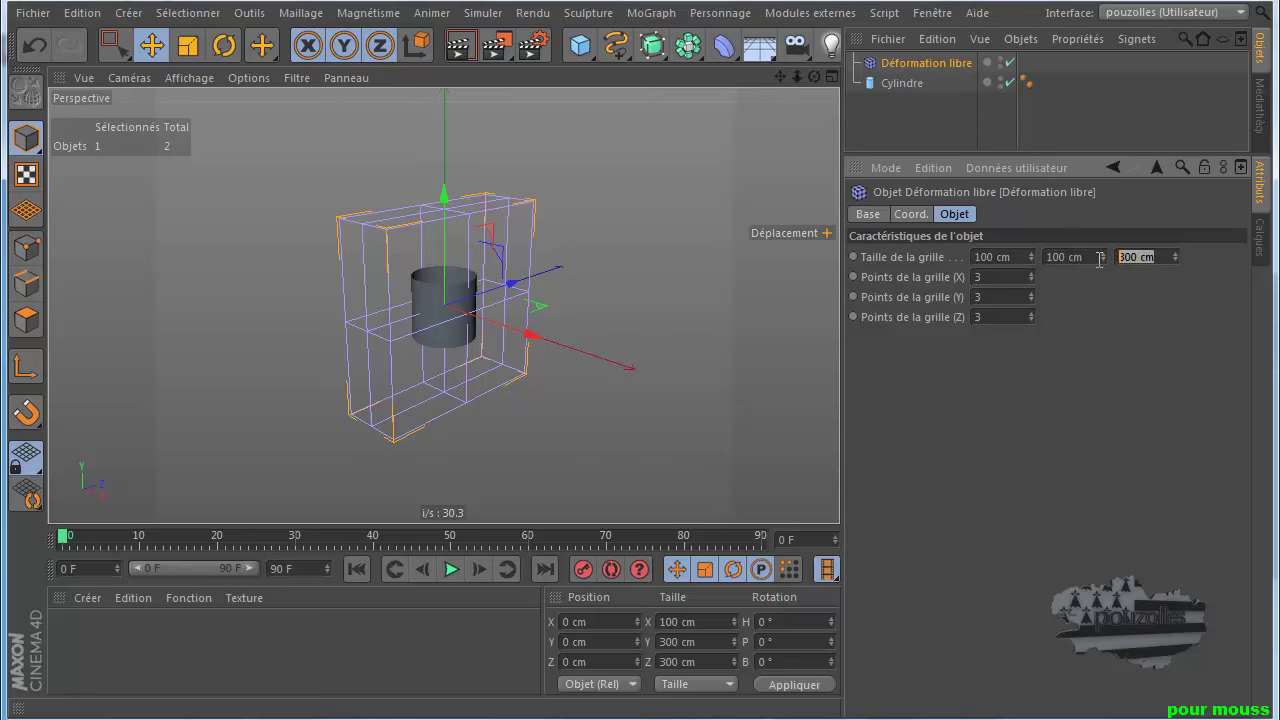
{"action": "type", "text": "00"}
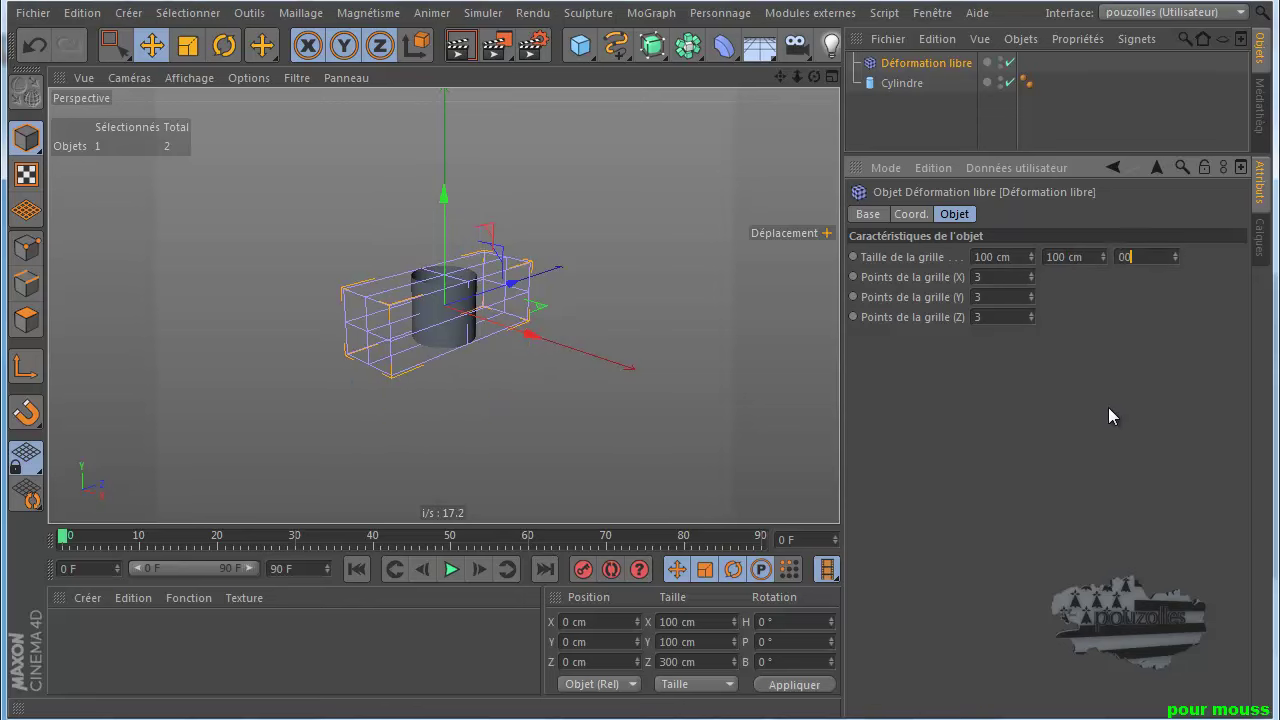
{"action": "key", "text": "BackSpace"}
{"action": "key", "text": "BackSpace"}
{"action": "type", "text": "100"}
{"action": "key", "text": "Return"}
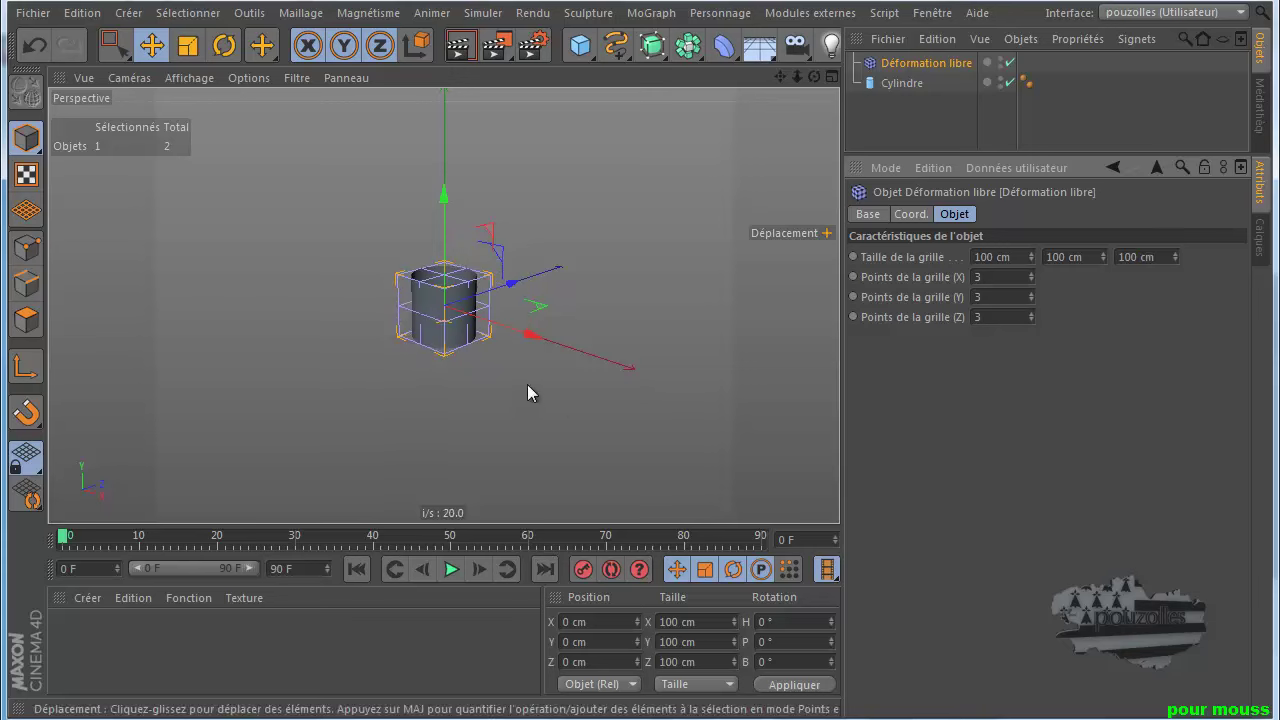
Make the Déformation libre deformer a child of the cylinder
{"action": "scroll", "coordinate": [455, 287], "scroll_direction": "up", "scroll_amount": 5}
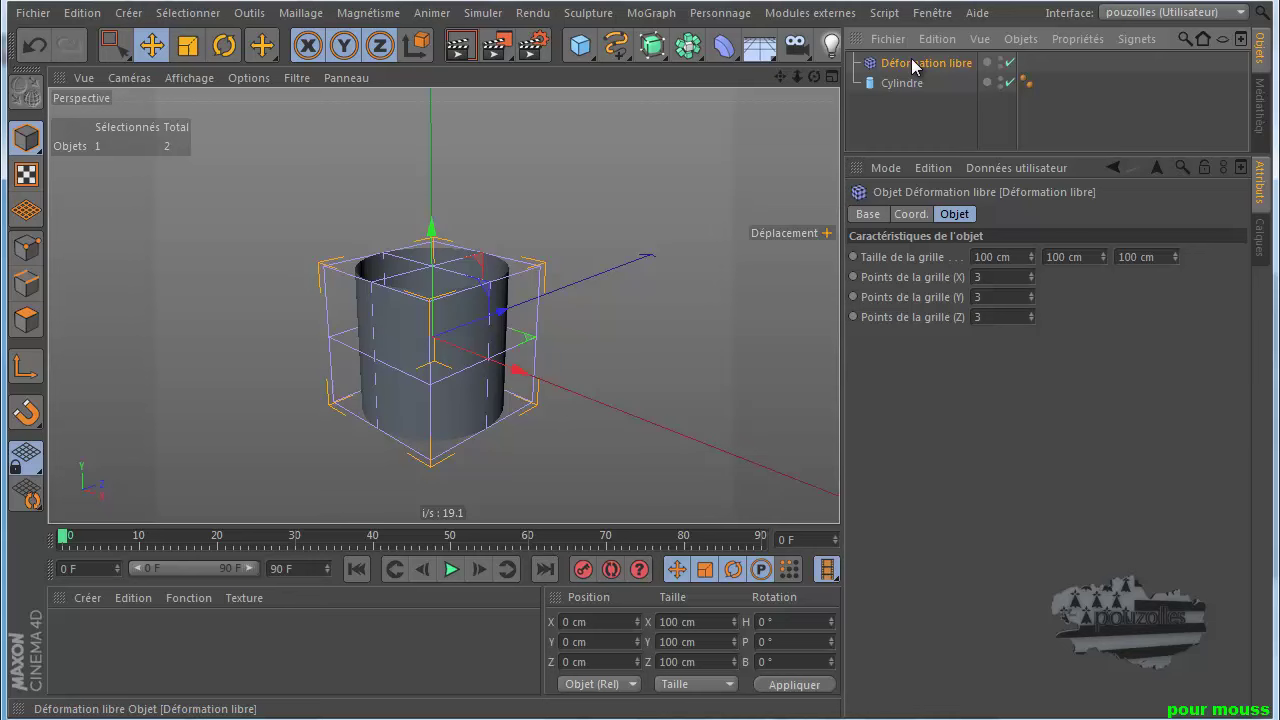
{"action": "left_click_drag", "start_coordinate": [912, 64], "coordinate": [904, 83]}
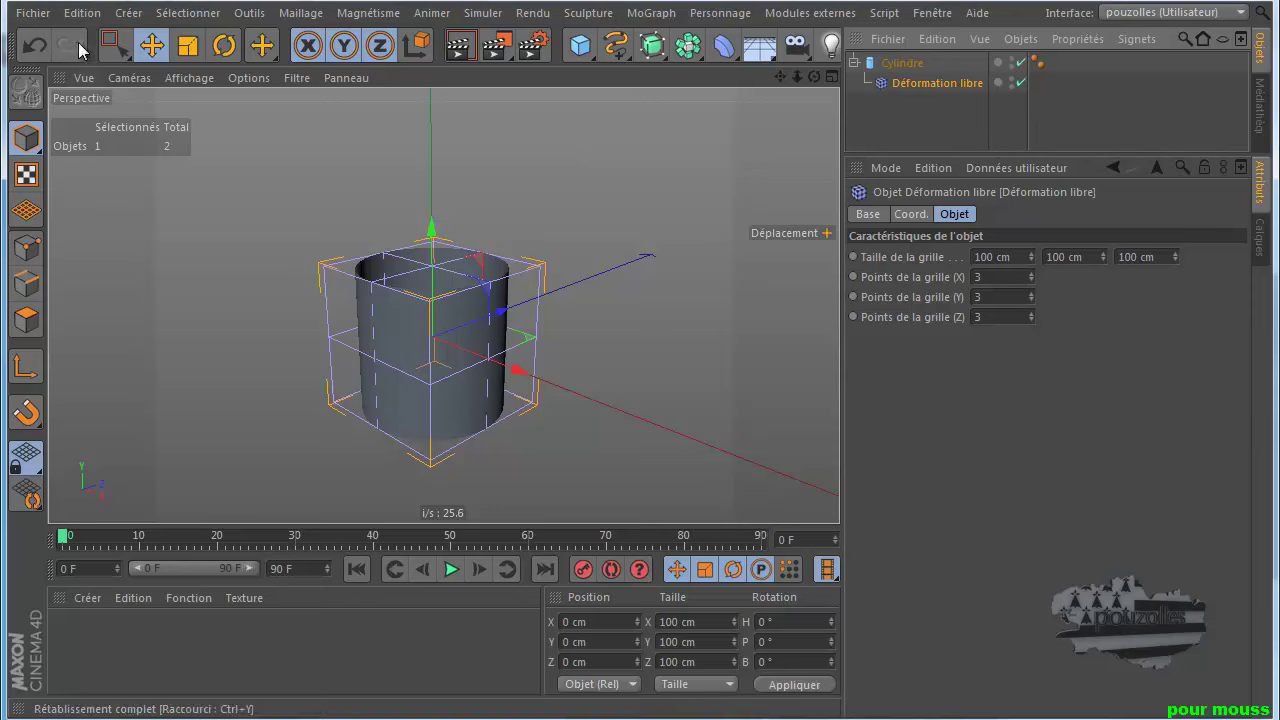
Select the whole top layer of the deformer's points in the front view with a rectangle selection that is not limited to visible elements
{"action": "left_click", "coordinate": [111, 45]}
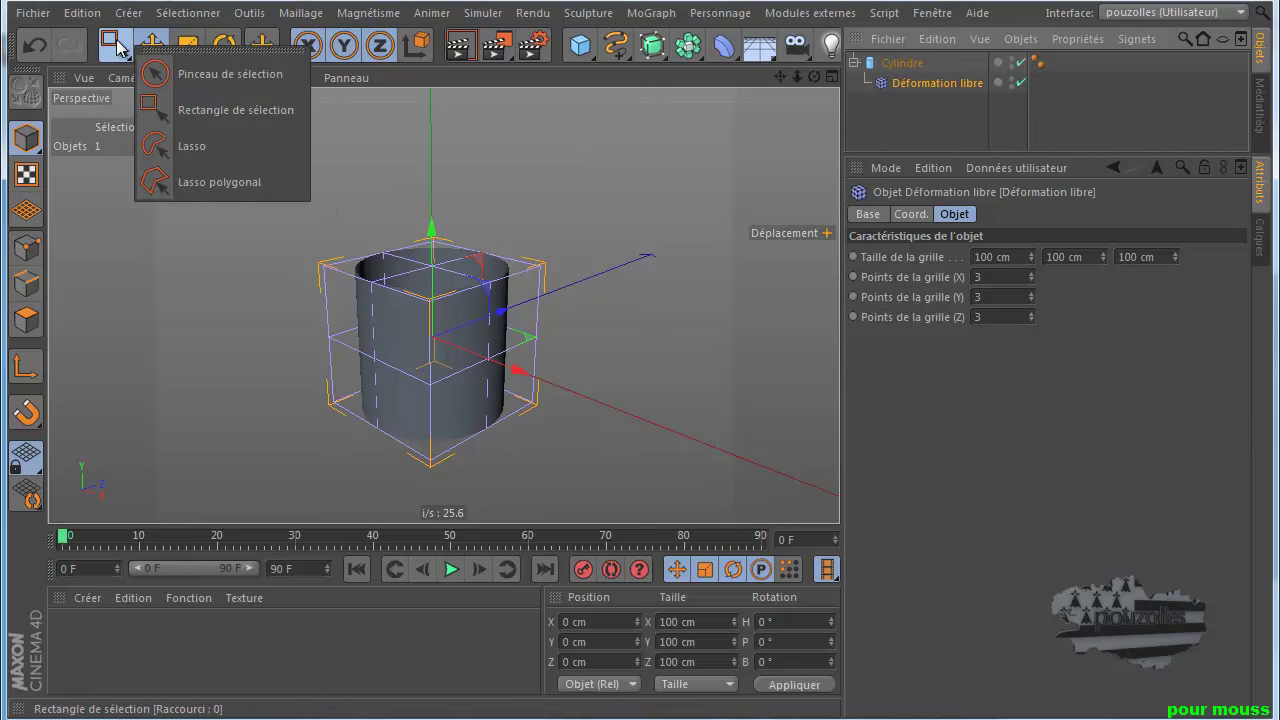
{"action": "left_click", "coordinate": [216, 112]}
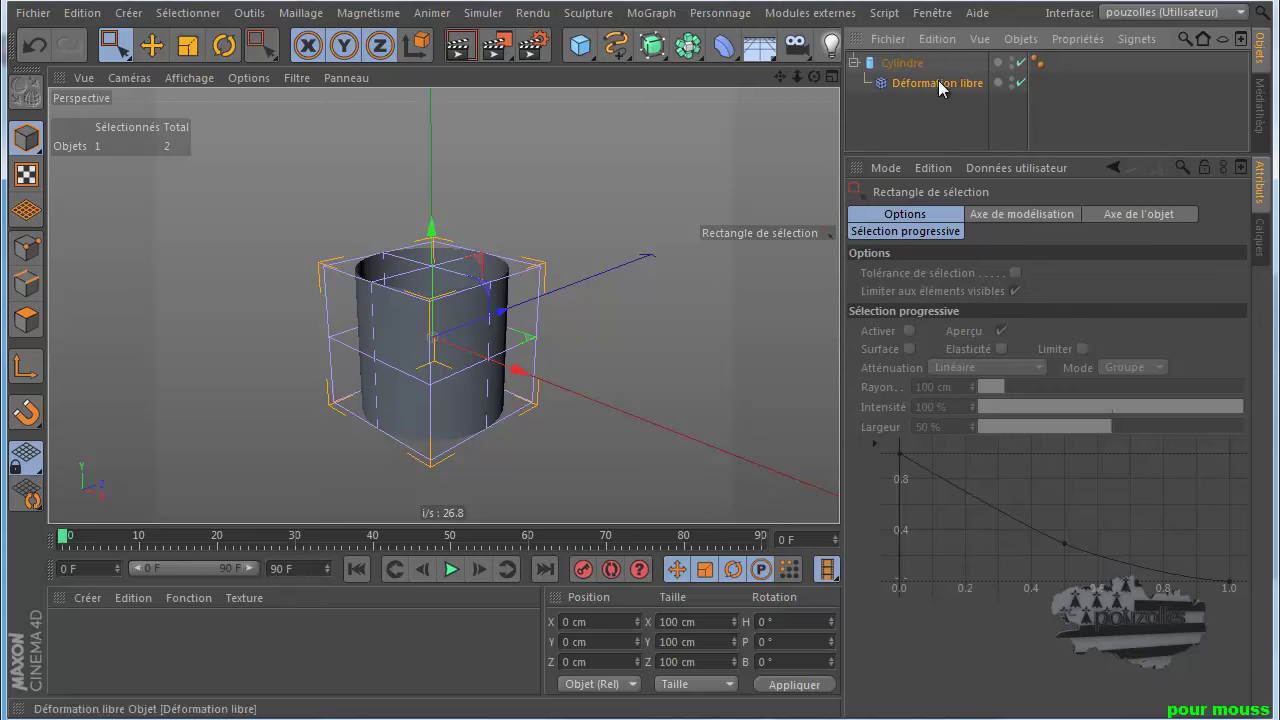
{"action": "left_click", "coordinate": [26, 248]}
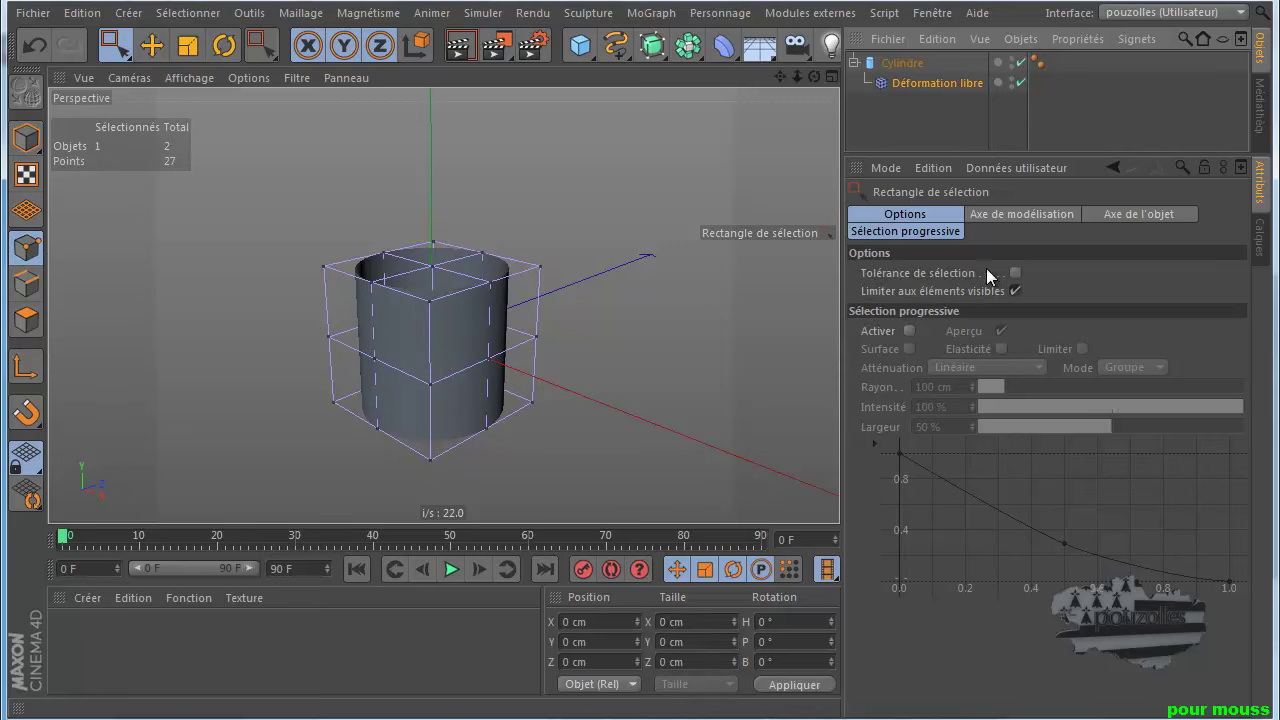
{"action": "left_click", "coordinate": [1016, 290]}
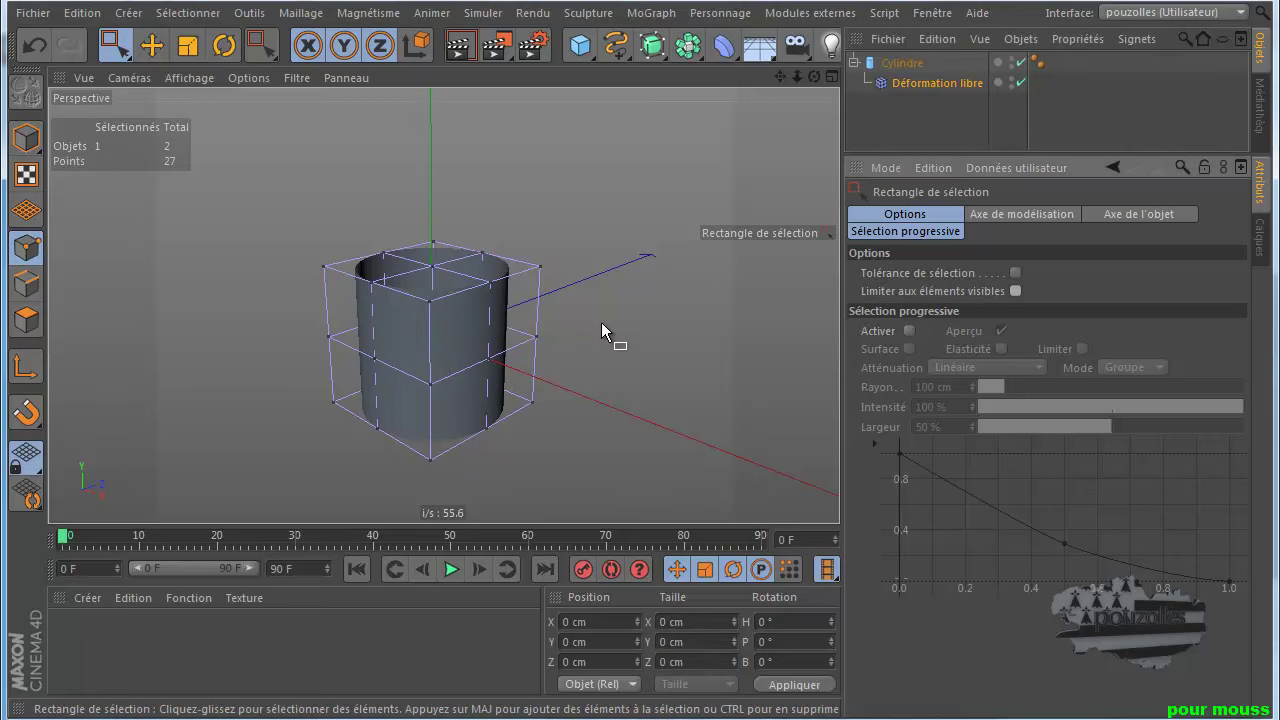
{"action": "middle_click", "coordinate": [624, 306]}
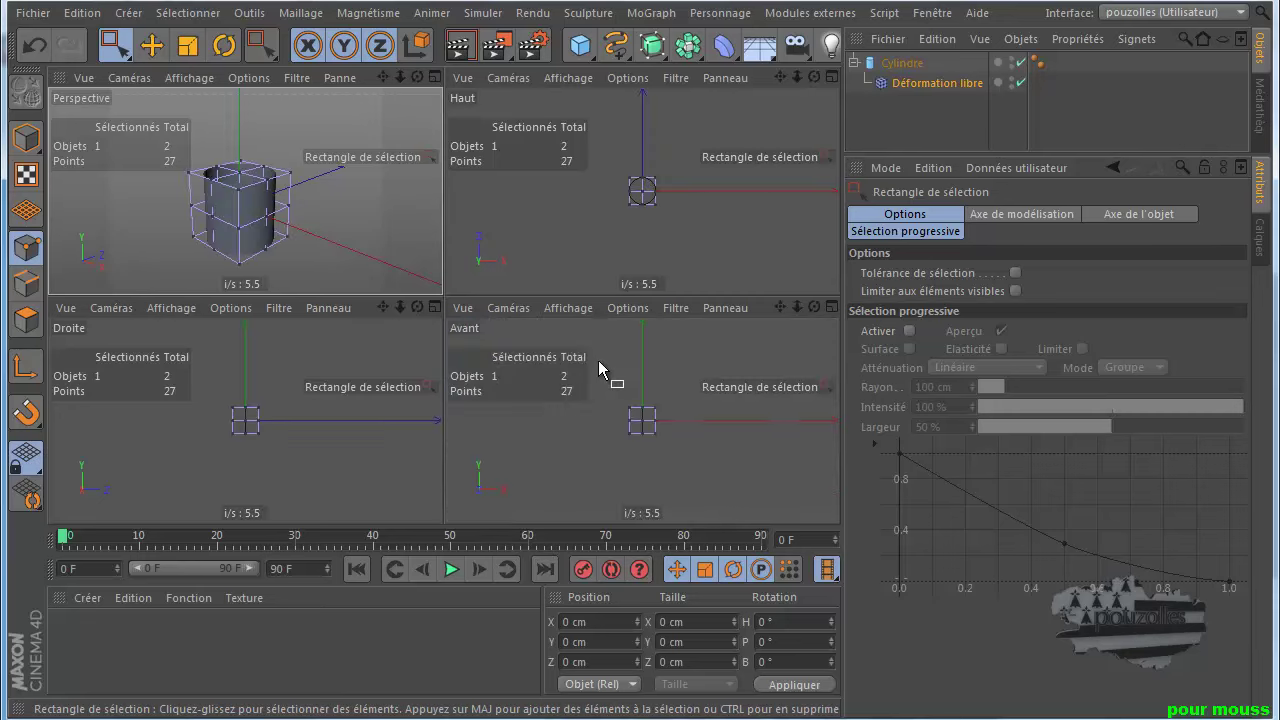
{"action": "left_click", "coordinate": [575, 427]}
{"action": "middle_click", "coordinate": [574, 422]}
{"action": "left_click_drag", "start_coordinate": [346, 246], "coordinate": [545, 286]}
{"action": "middle_click", "coordinate": [332, 316]}
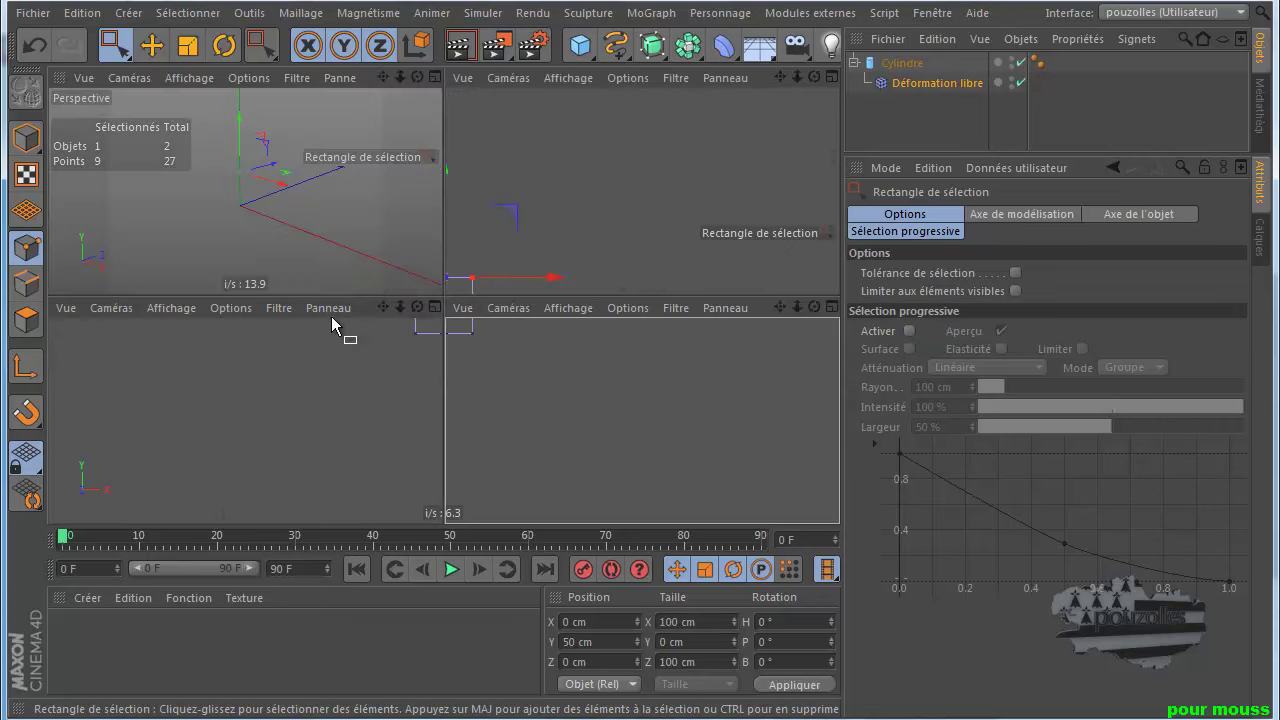
{"action": "middle_click", "coordinate": [358, 263]}
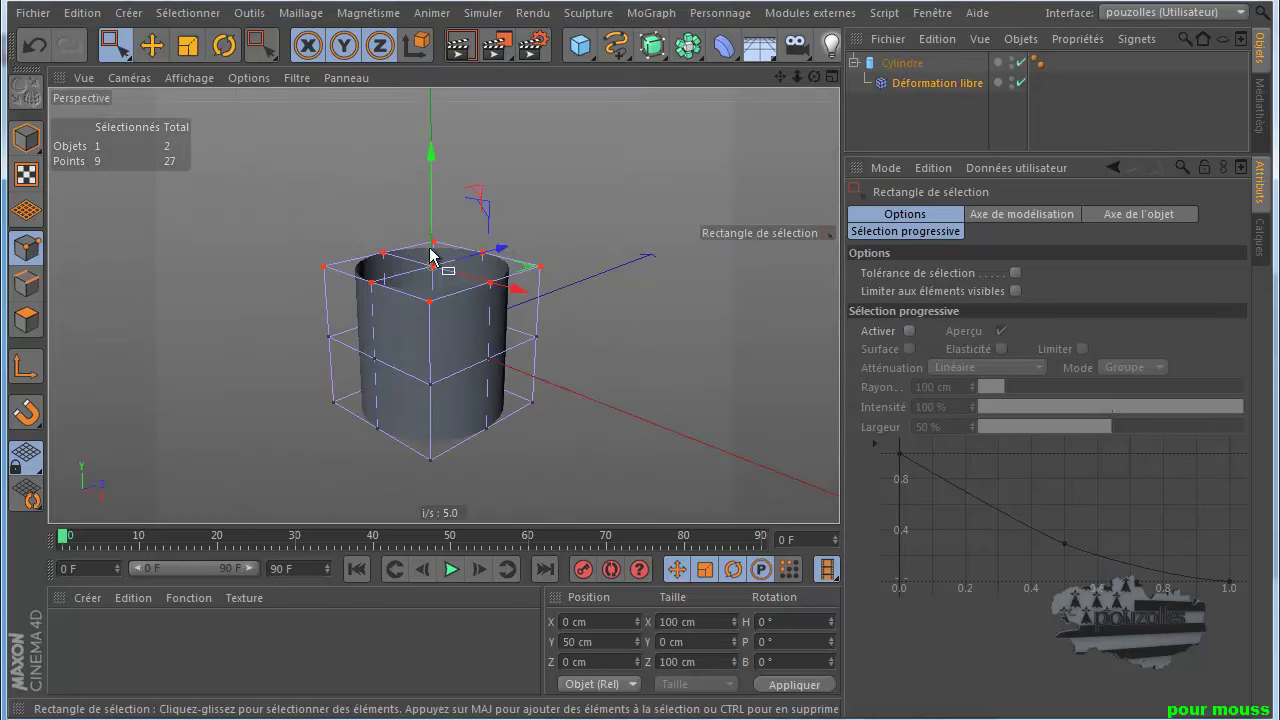
Scale the selected top points outward to about 211 cm in X and Z, with the Y axis locked
{"action": "left_click", "coordinate": [186, 45]}
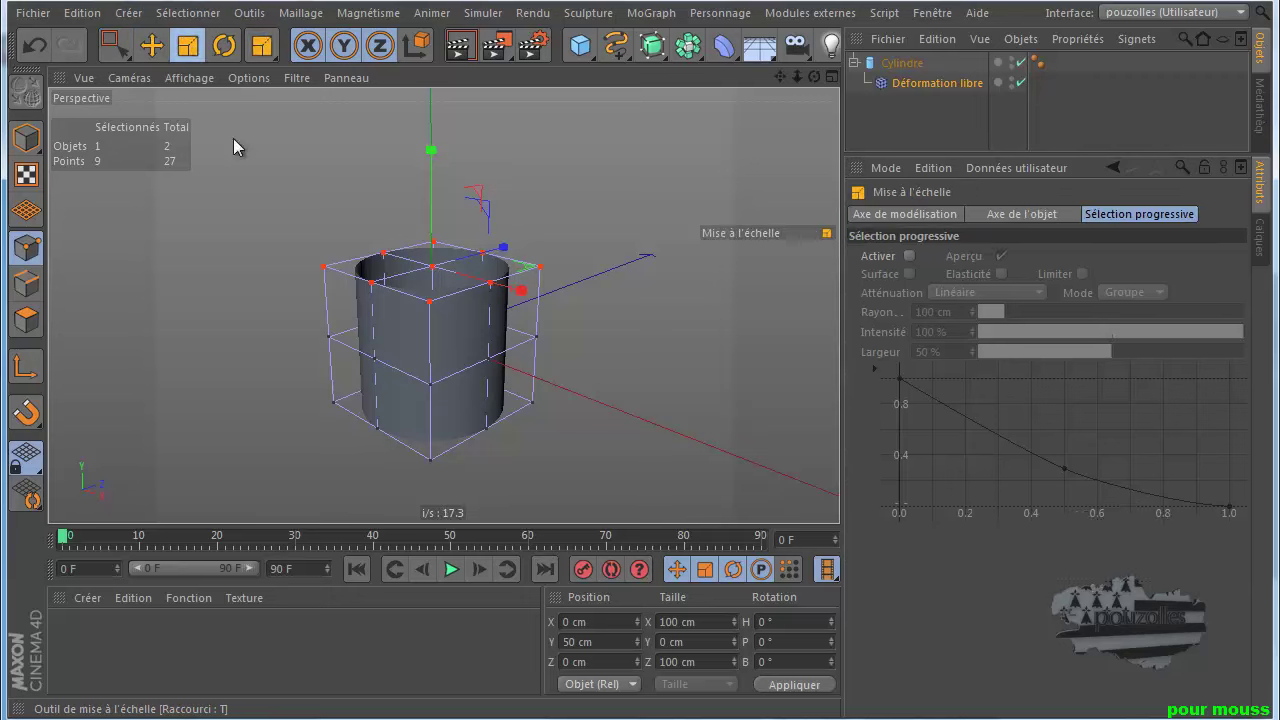
{"action": "left_click", "coordinate": [344, 47]}
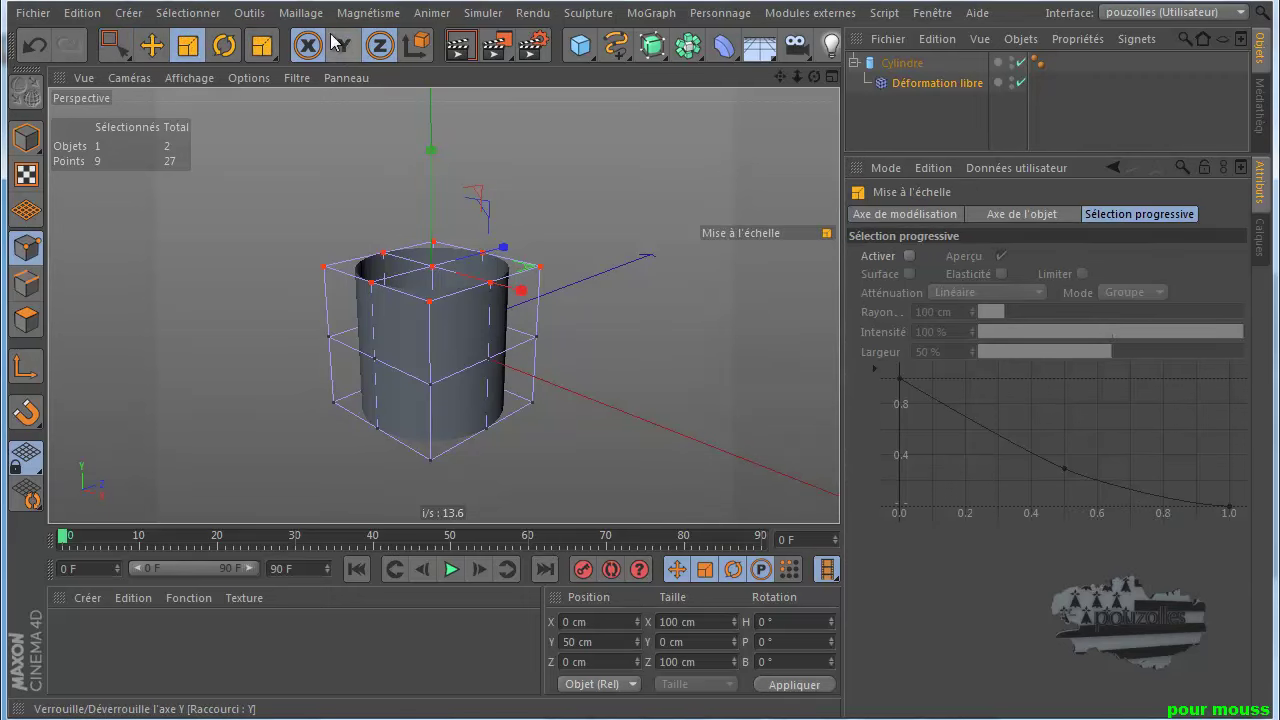
{"action": "left_click_drag", "start_coordinate": [606, 206], "coordinate": [640, 448]}
{"action": "scroll", "coordinate": [578, 402], "scroll_direction": "down", "scroll_amount": 2}
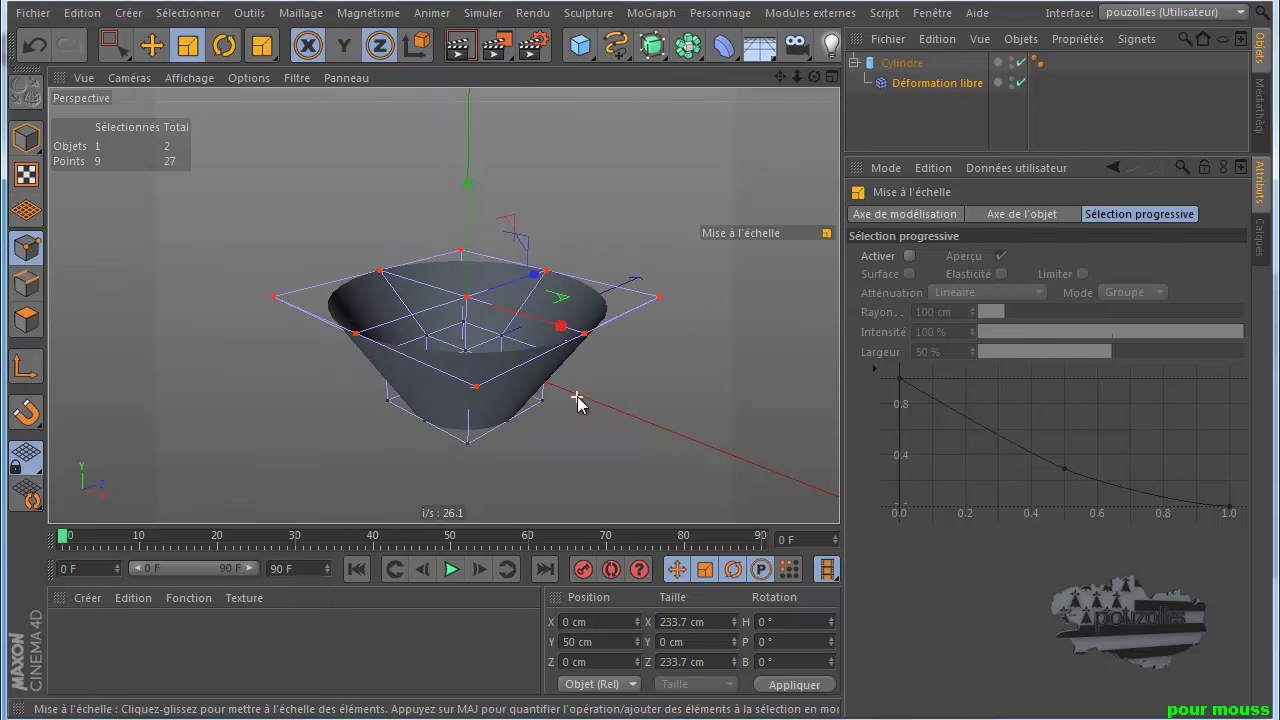
{"action": "left_click_drag", "start_coordinate": [814, 77], "coordinate": [648, 448]}
{"action": "left_click_drag", "start_coordinate": [700, 195], "coordinate": [592, 244]}
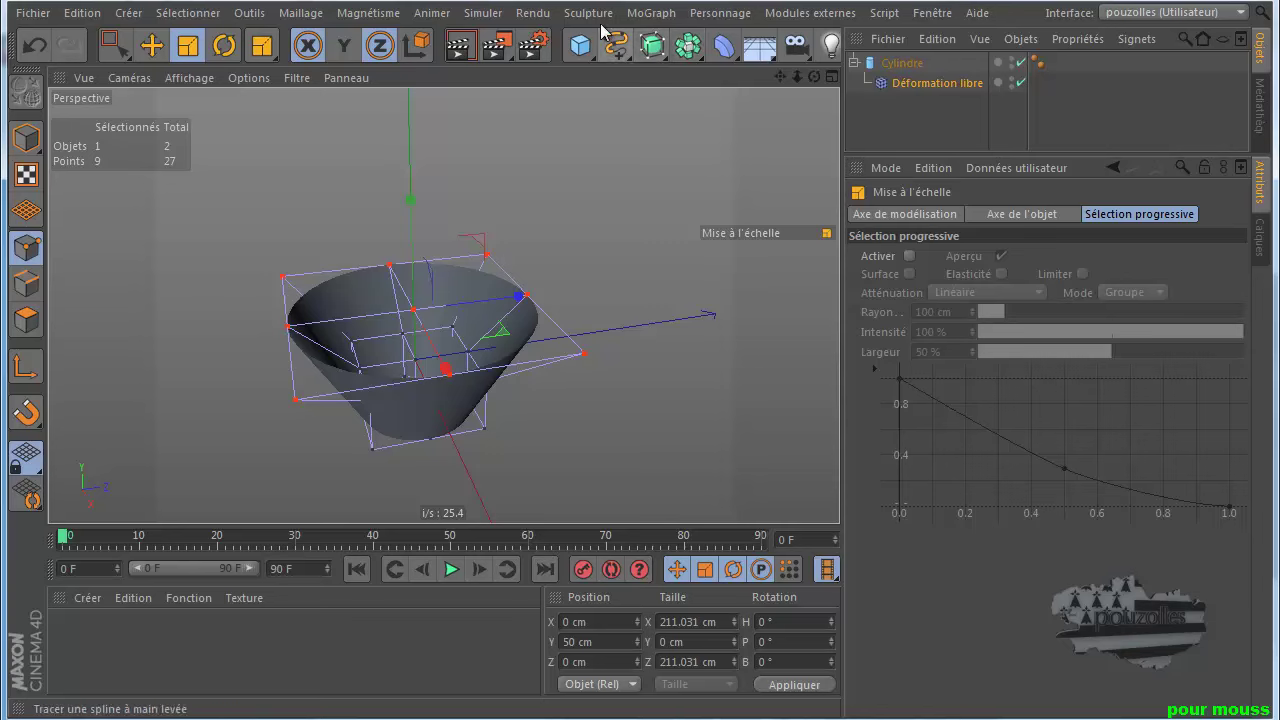
Add a MoGraph Cloneur and make the deformed cylinder its child
{"action": "left_click", "coordinate": [651, 12]}
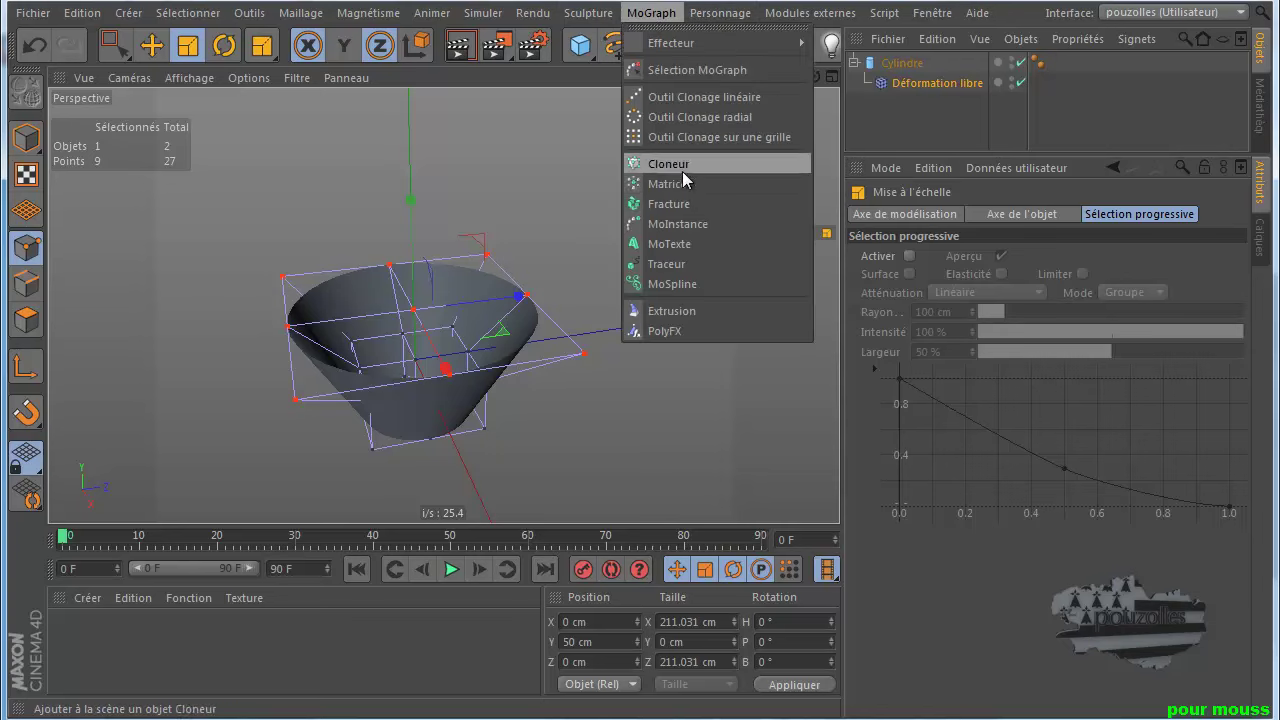
{"action": "left_click", "coordinate": [684, 165]}
{"action": "left_click_drag", "start_coordinate": [903, 85], "coordinate": [902, 64]}
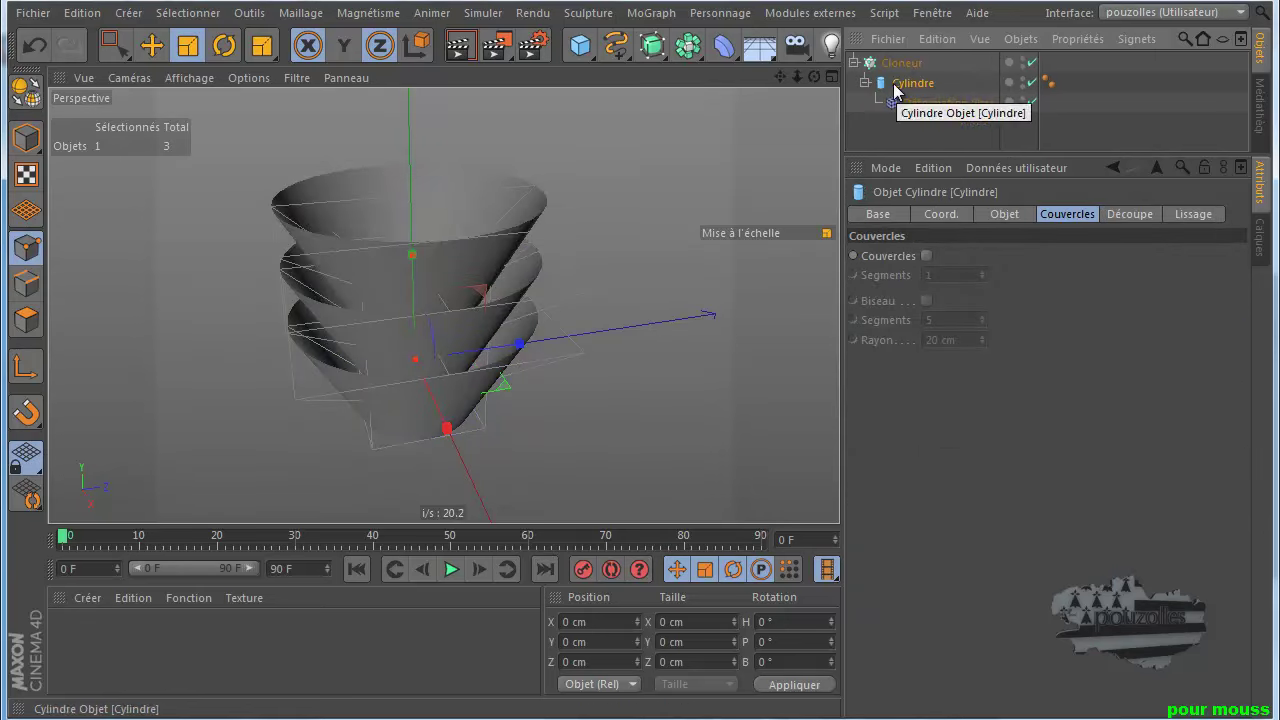
{"action": "left_click", "coordinate": [1010, 216]}
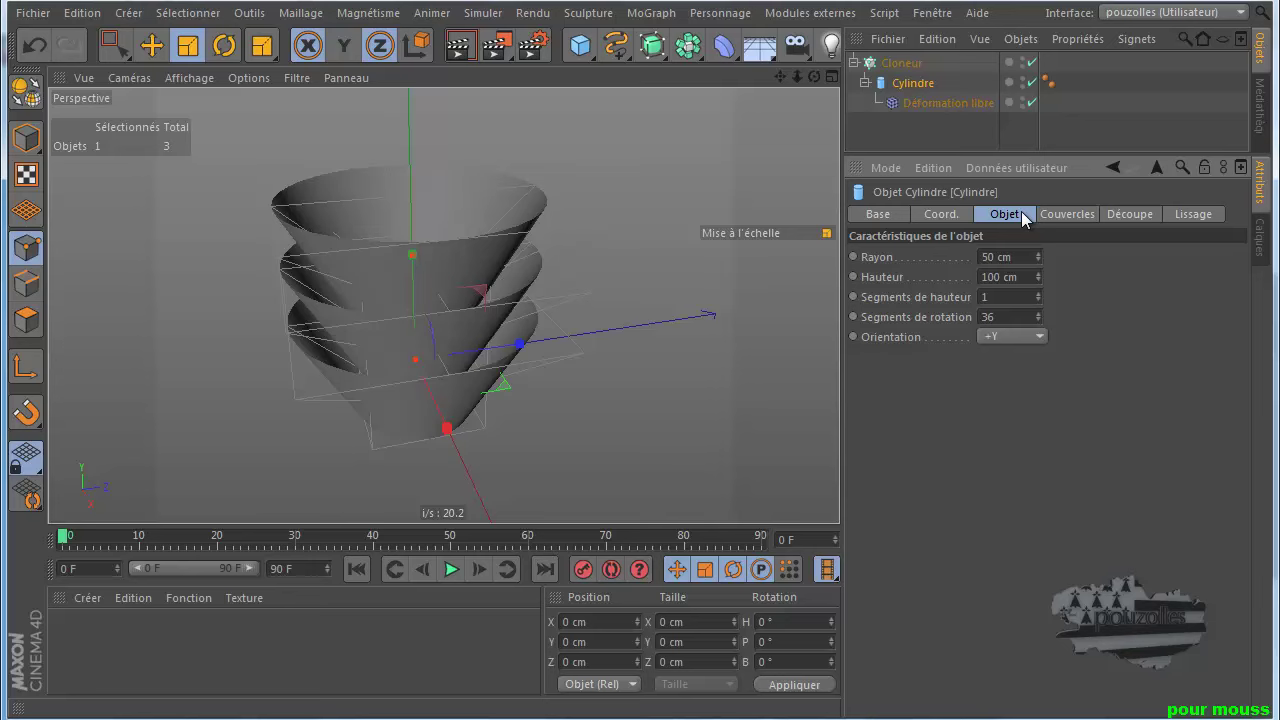
Switch the Cloneur's mode to Répartition sur une grille
{"action": "left_click", "coordinate": [897, 63]}
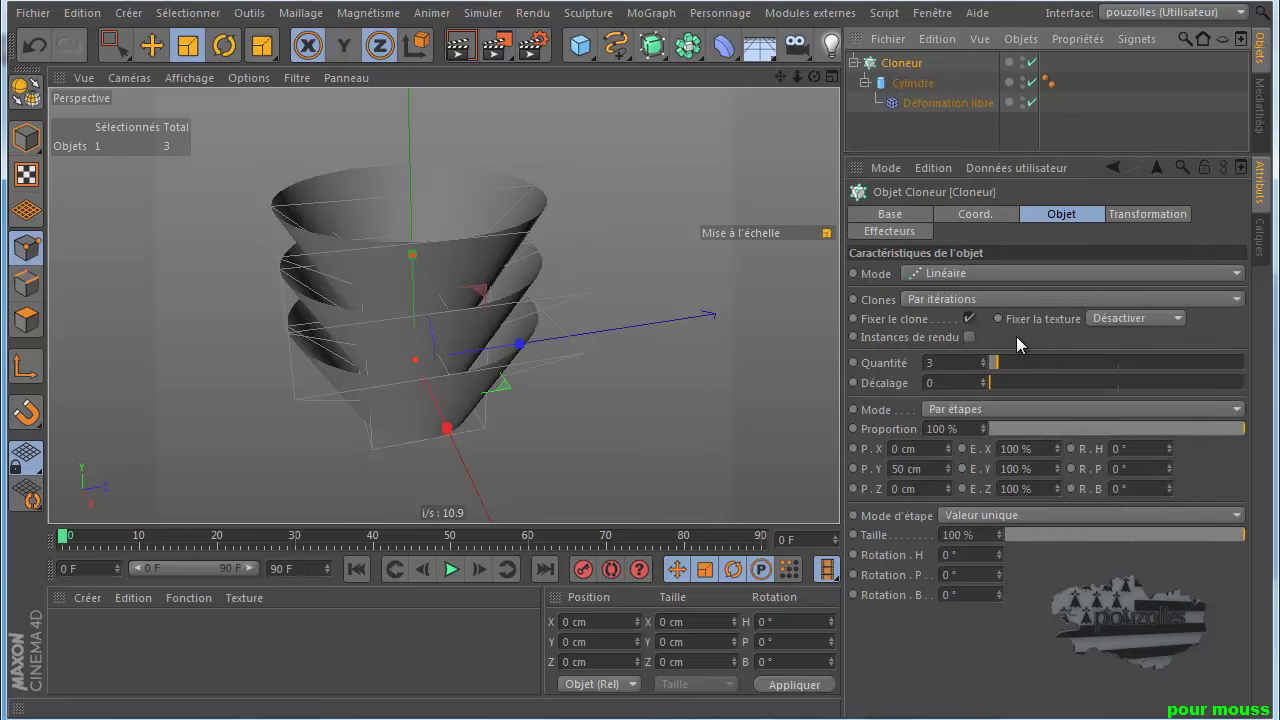
{"action": "left_click", "coordinate": [967, 272]}
{"action": "left_click", "coordinate": [968, 354]}
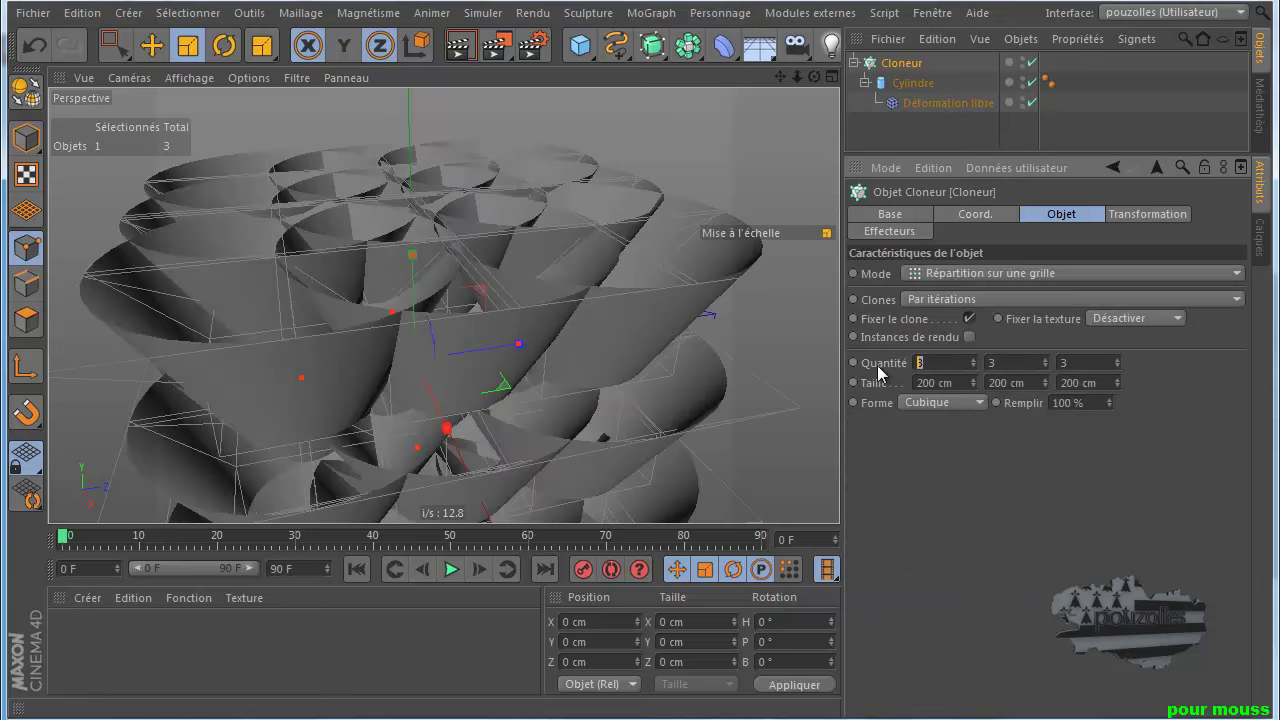
Set the Cloneur's grid quantity to 3 clones in X, 1 in Y and 1 in Z
{"action": "type", "text": "1"}
{"action": "double_click", "coordinate": [1066, 362]}
{"action": "type", "text": "1"}
{"action": "key", "text": "Return"}
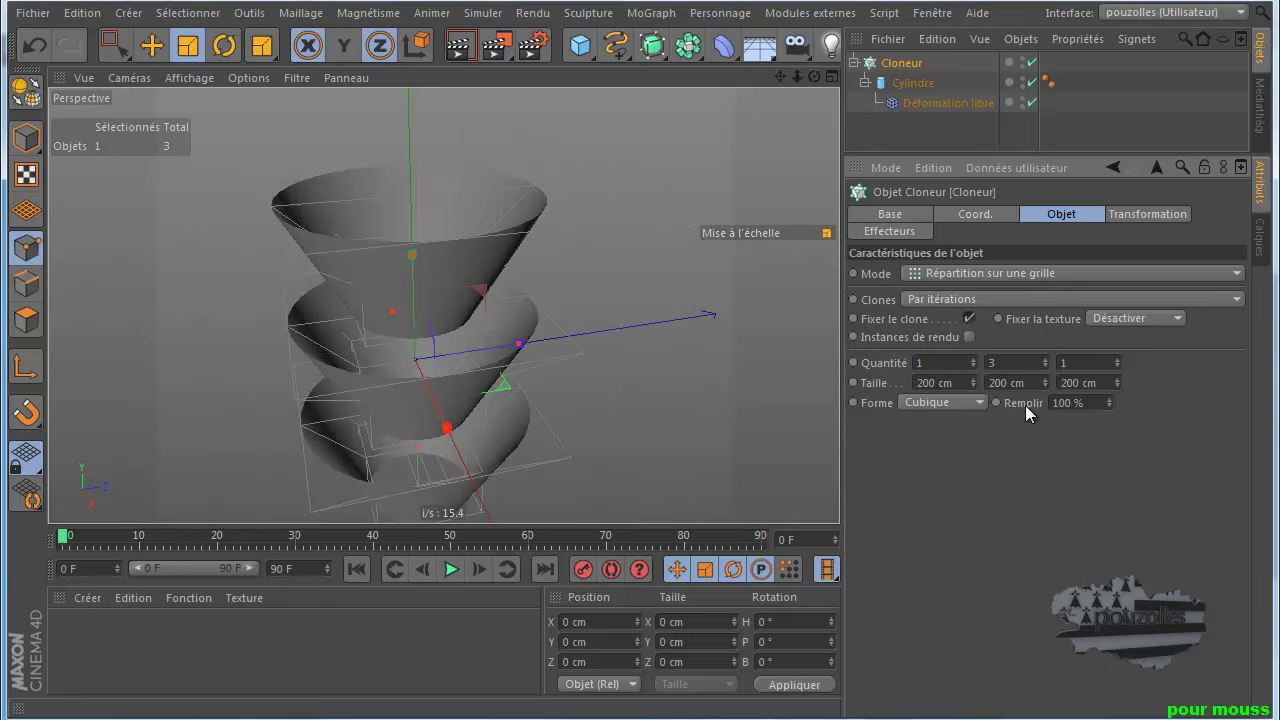
{"action": "double_click", "coordinate": [920, 363]}
{"action": "type", "text": "3"}
{"action": "key", "text": "Tab"}
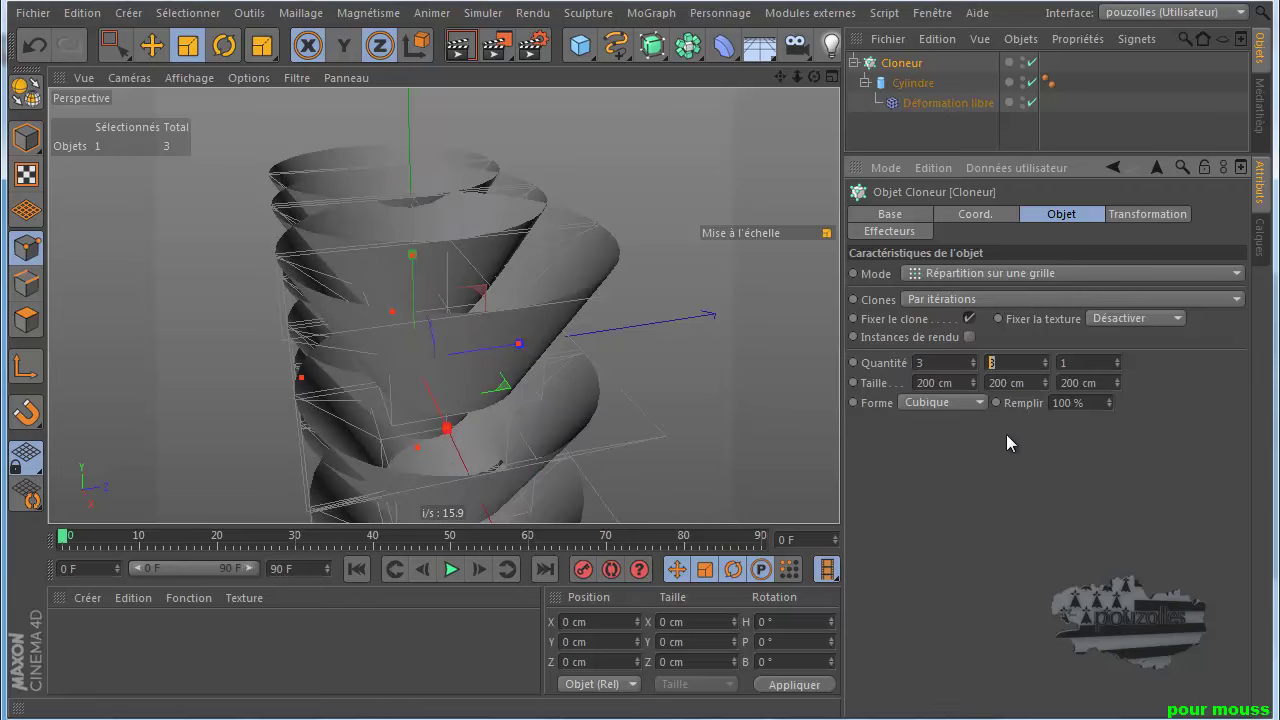
{"action": "type", "text": "1"}
{"action": "key", "text": "Return"}
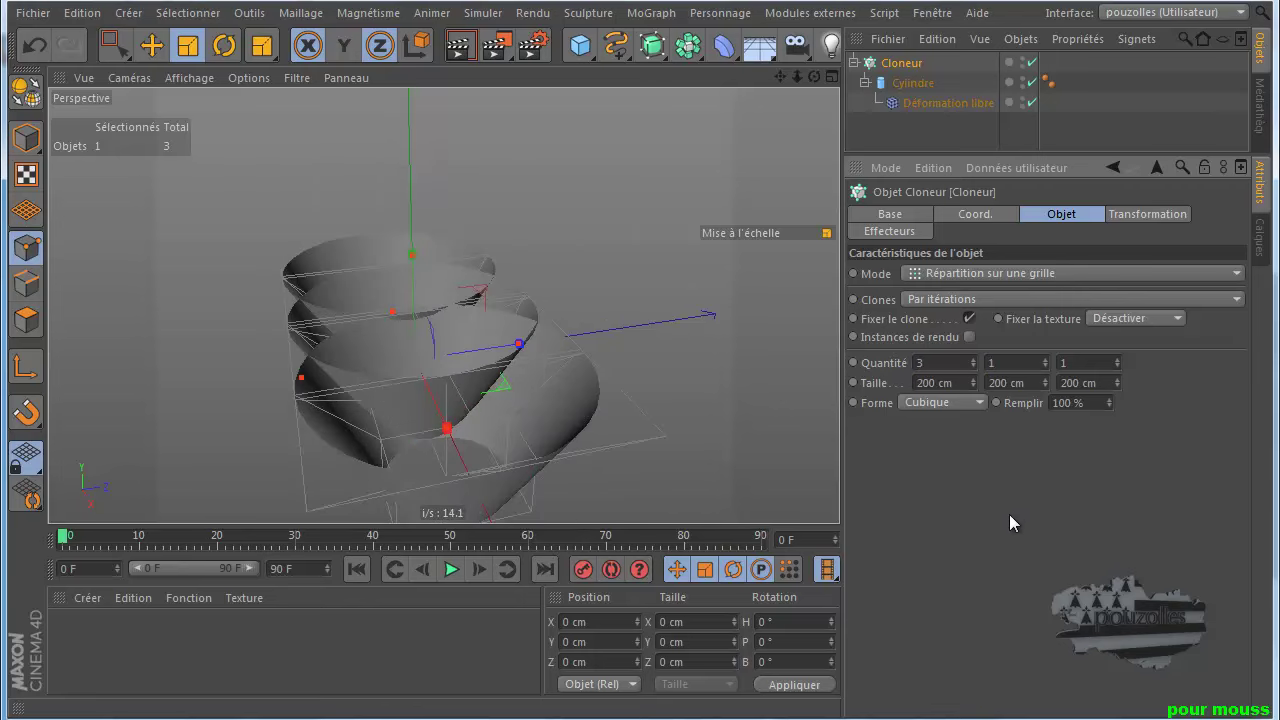
Increase the Cloneur's grid size in X to about 523 cm so the clones stand apart in a row
{"action": "left_click_drag", "start_coordinate": [660, 430], "coordinate": [646, 452], "text": "alt"}
{"action": "left_click_drag", "start_coordinate": [975, 381], "coordinate": [977, 375]}
{"action": "right_click_drag", "start_coordinate": [567, 288], "coordinate": [742, 290], "text": "alt"}
{"action": "left_click_drag", "start_coordinate": [814, 77], "coordinate": [640, 445]}
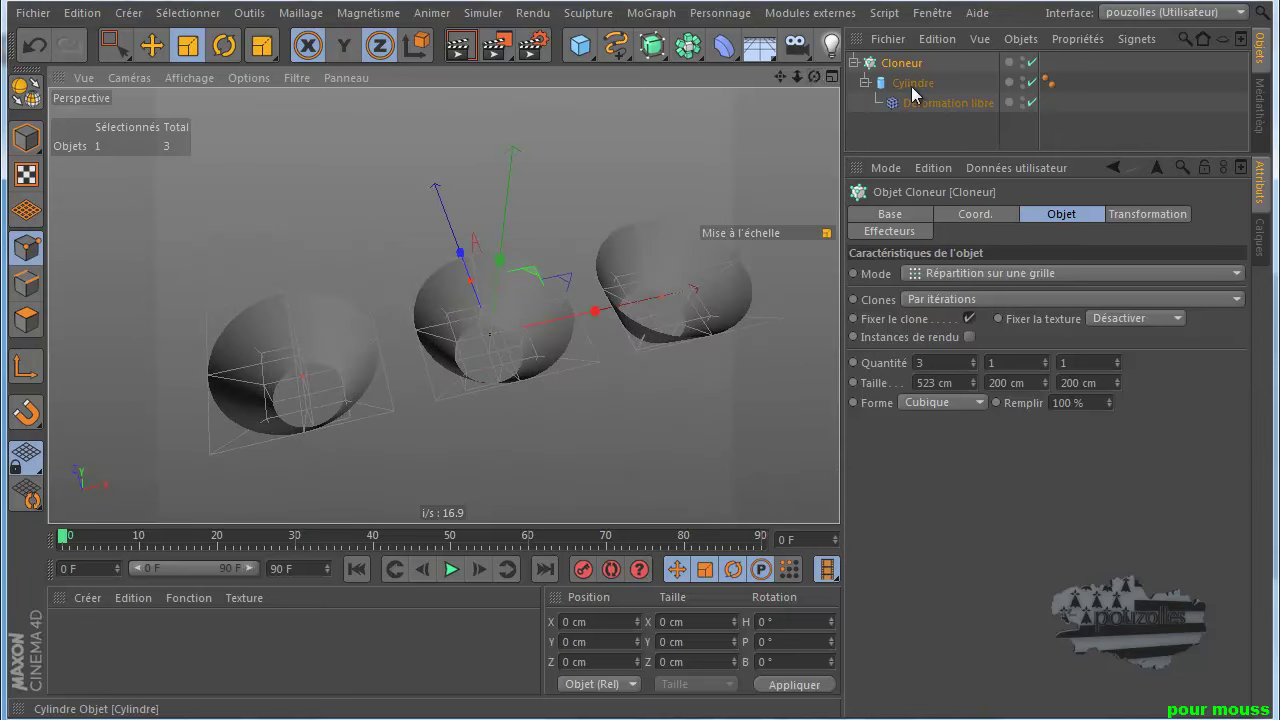
Keep the Cloneur selected and render the row of flared cylinders in the perspective view
{"action": "left_click", "coordinate": [913, 85]}
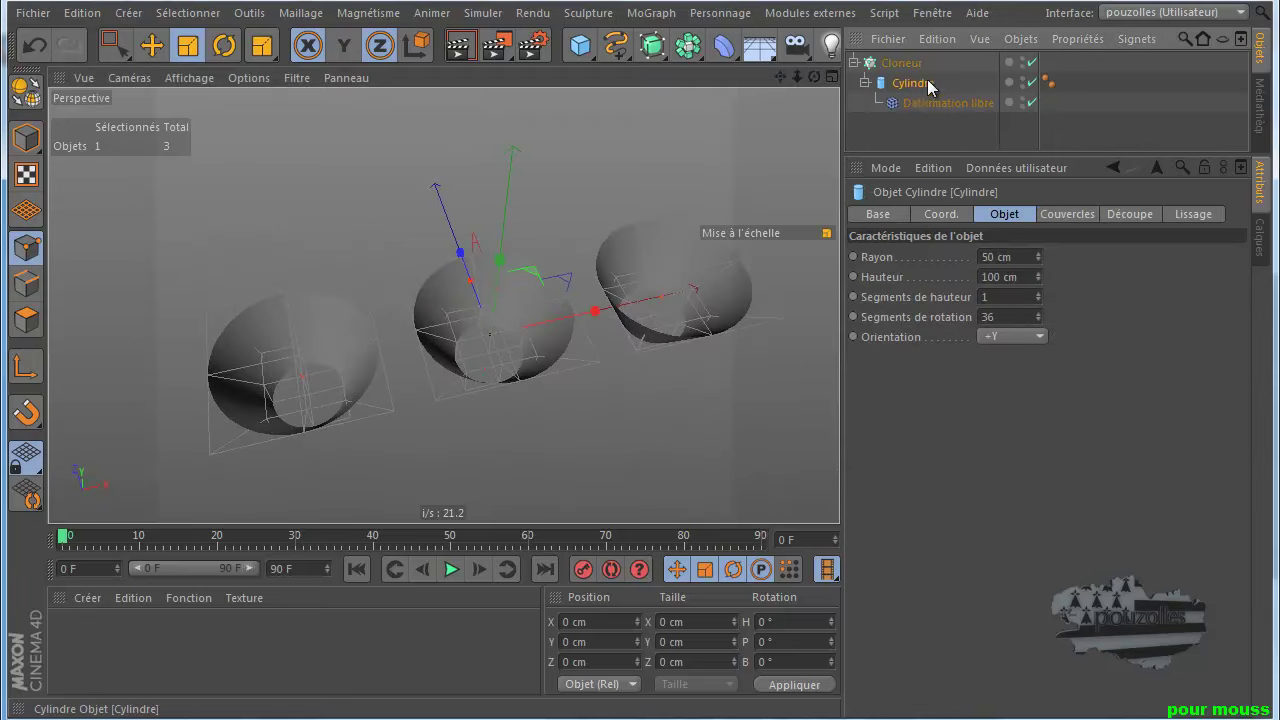
{"action": "left_click", "coordinate": [913, 64]}
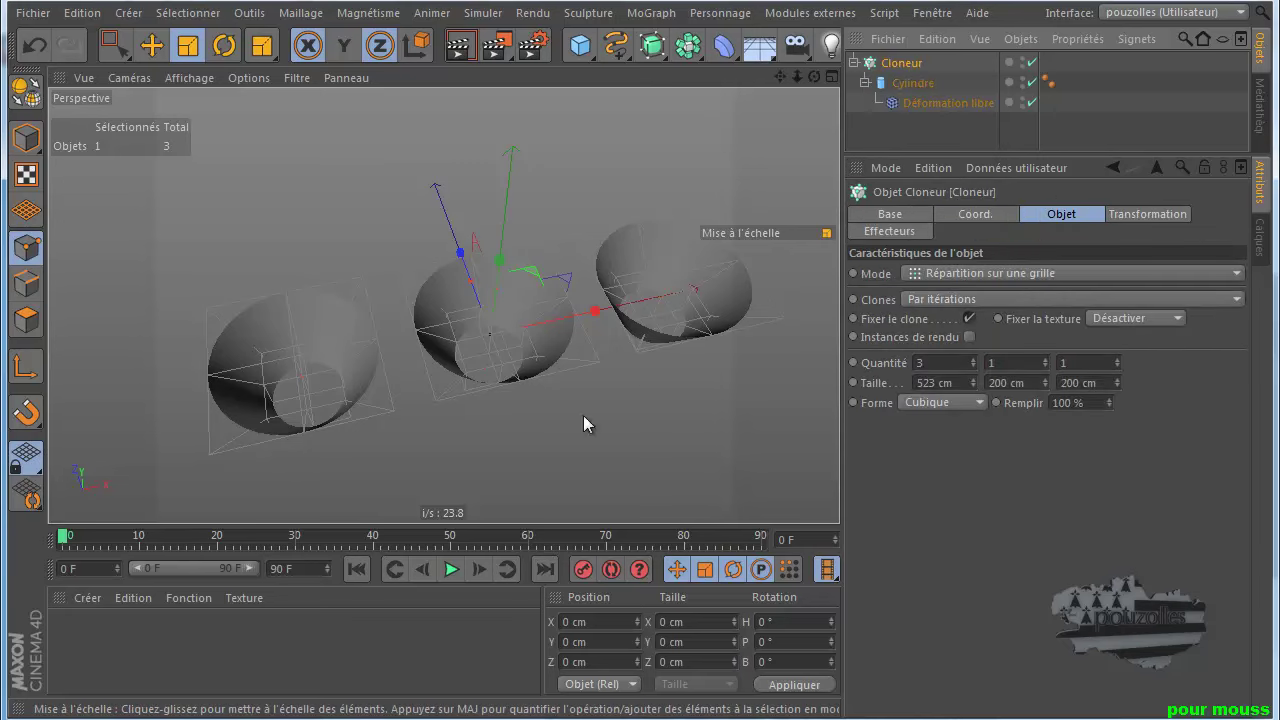
{"action": "scroll", "coordinate": [544, 448], "scroll_direction": "up", "scroll_amount": 2}
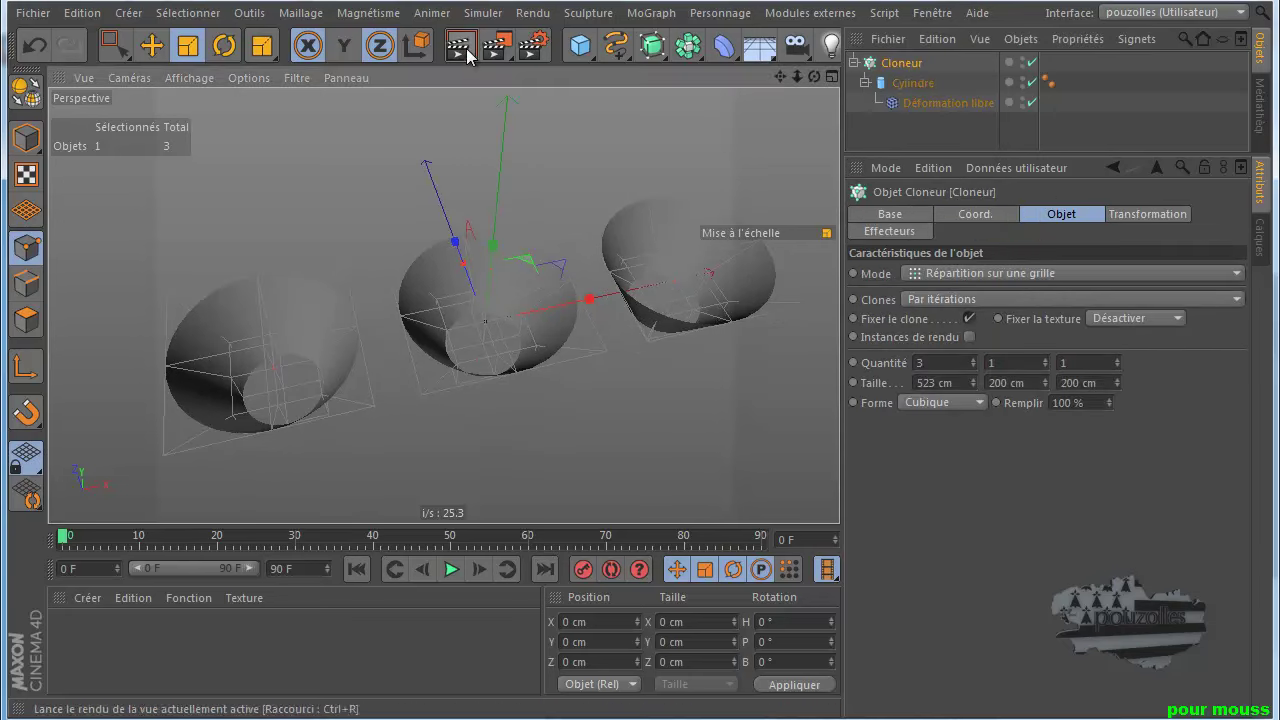
{"action": "left_click_drag", "start_coordinate": [814, 77], "coordinate": [640, 443]}
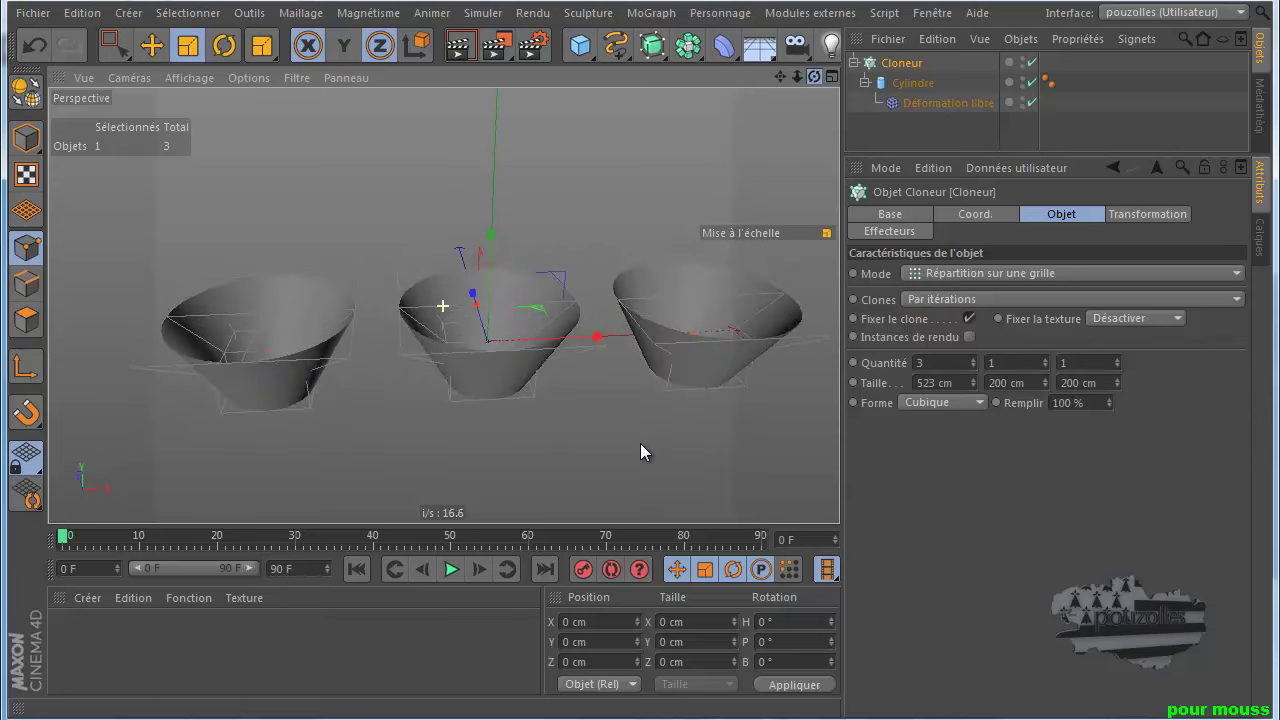
{"action": "left_click", "coordinate": [466, 50]}
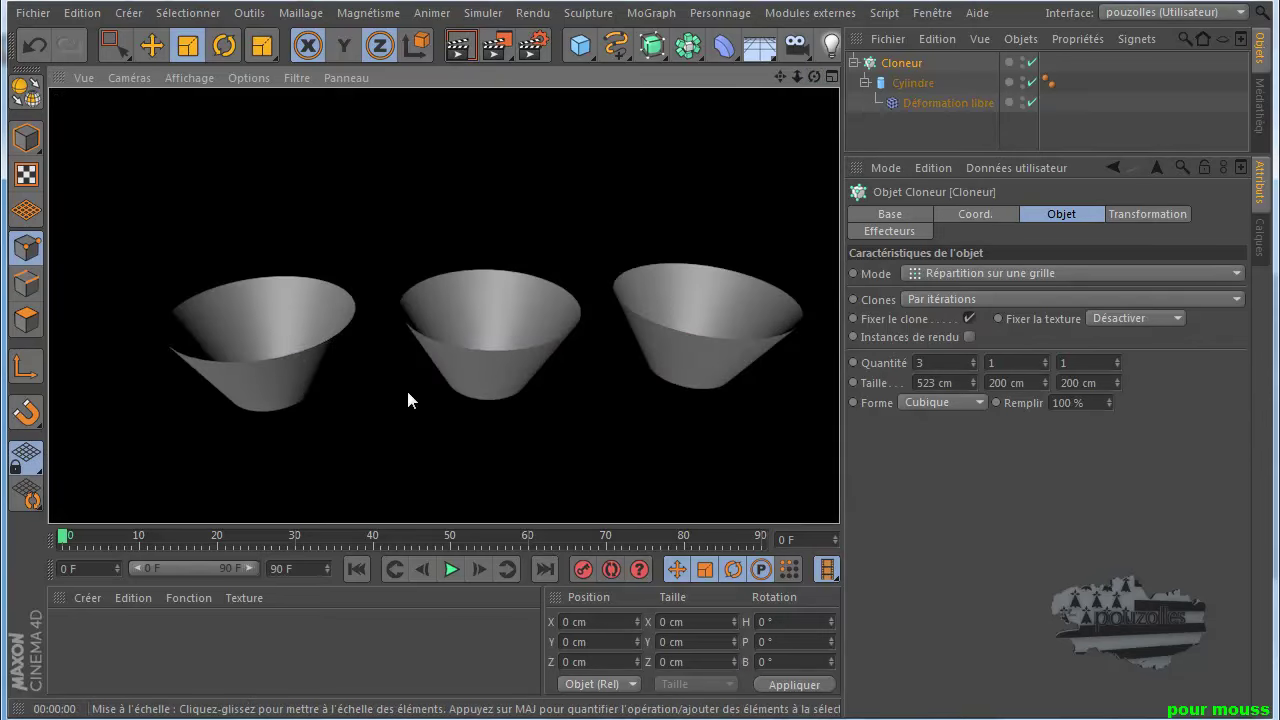